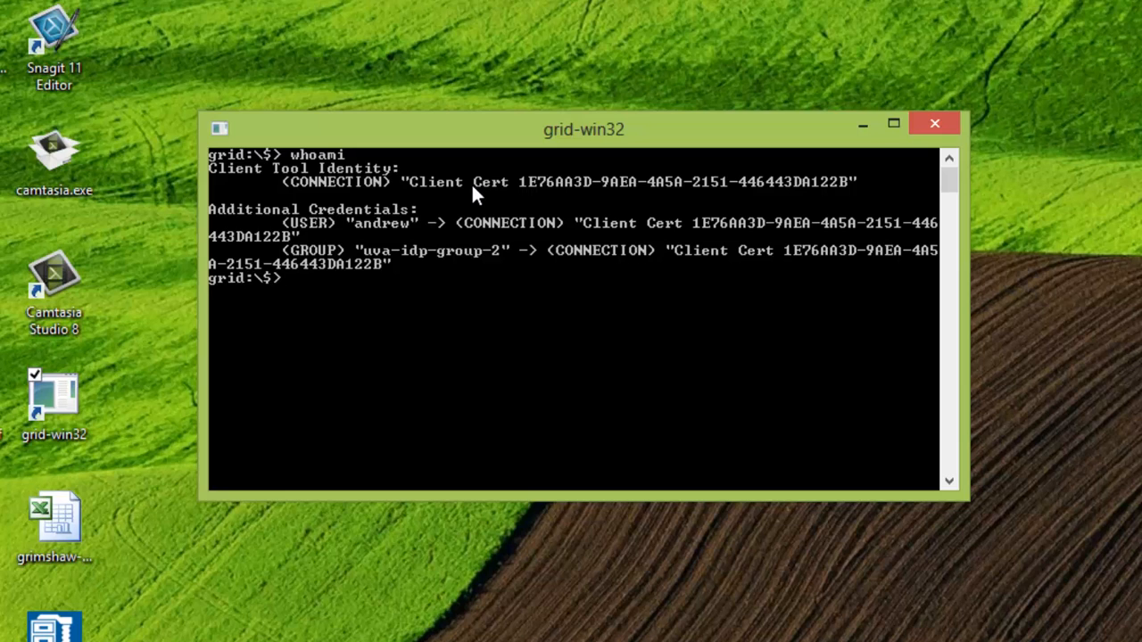
Launch the graphical client with the client-ui command and expand home, xcg.virginia.edu and the signed-in user's folder in the directory tree.
type("client-ui")
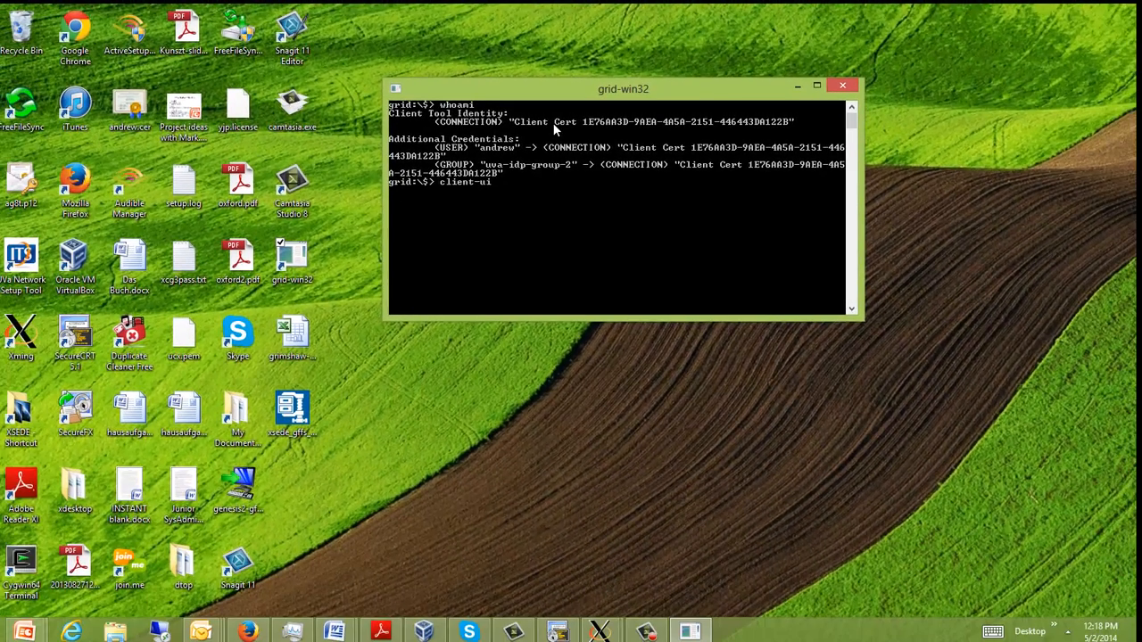
key("Return")
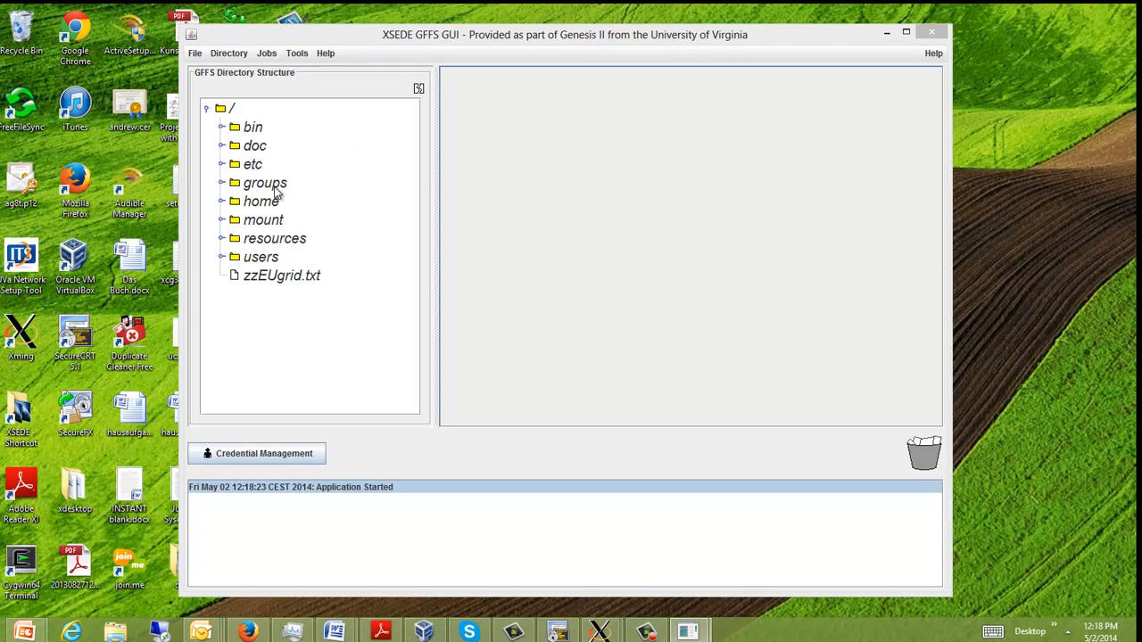
left_click(222, 201)
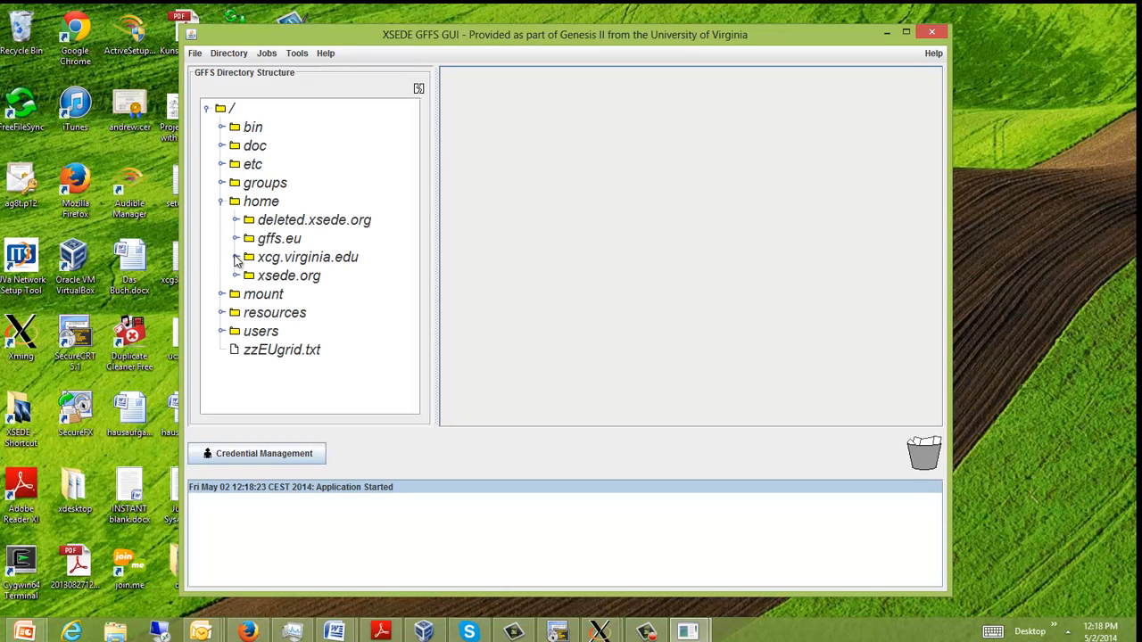
left_click(237, 258)
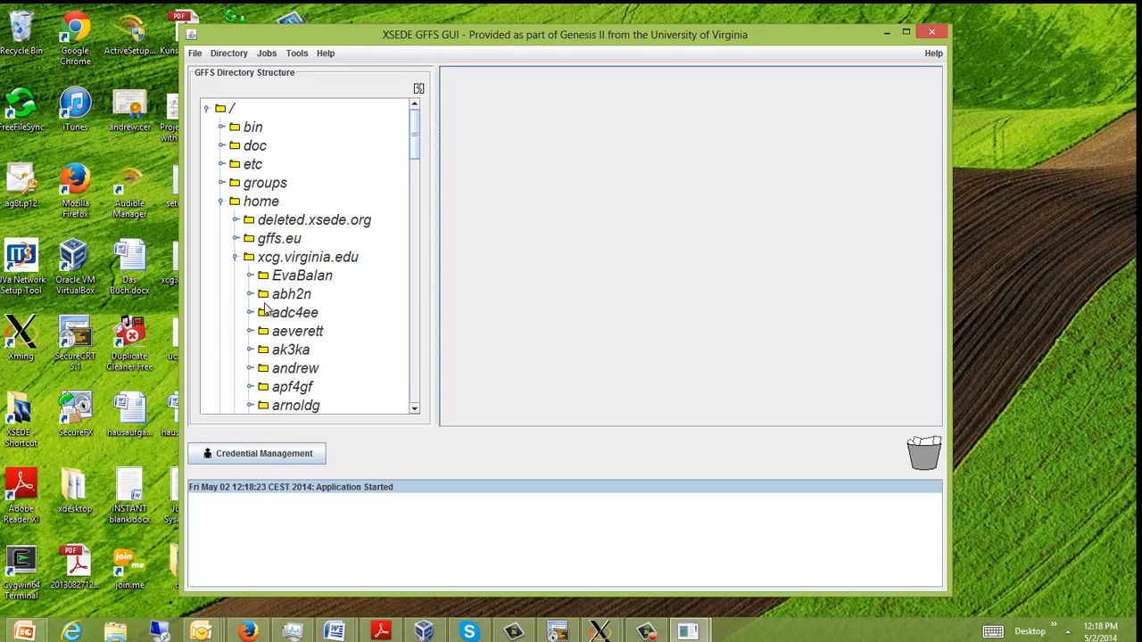
scroll(260, 285, "down", 2)
left_click(251, 257)
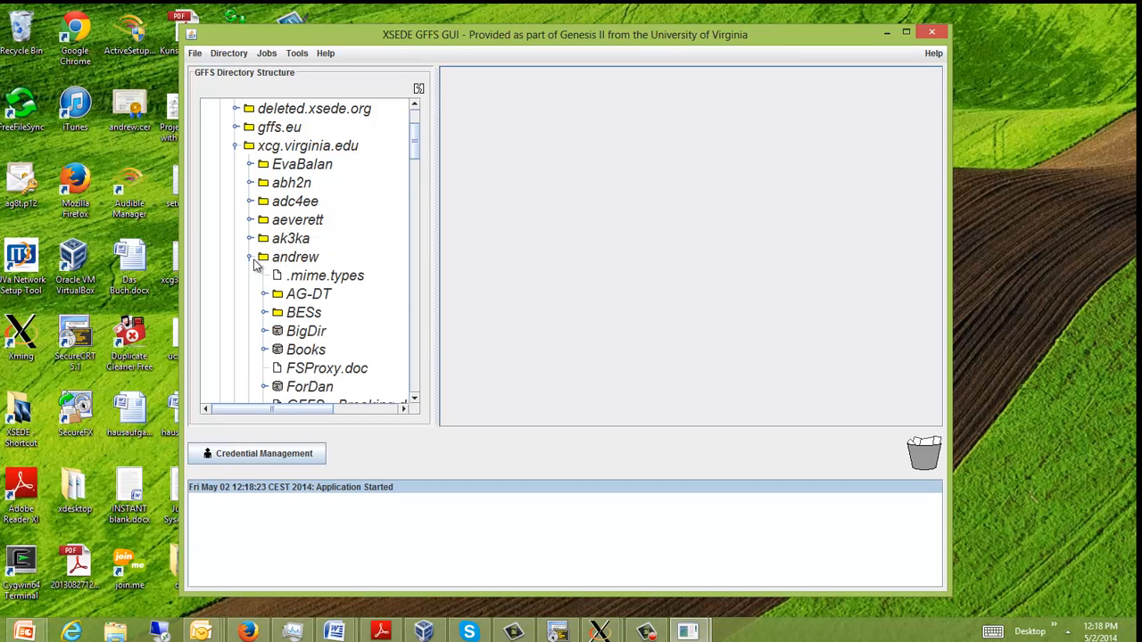
scroll(257, 265, "down", 3)
scroll(258, 265, "up", 1)
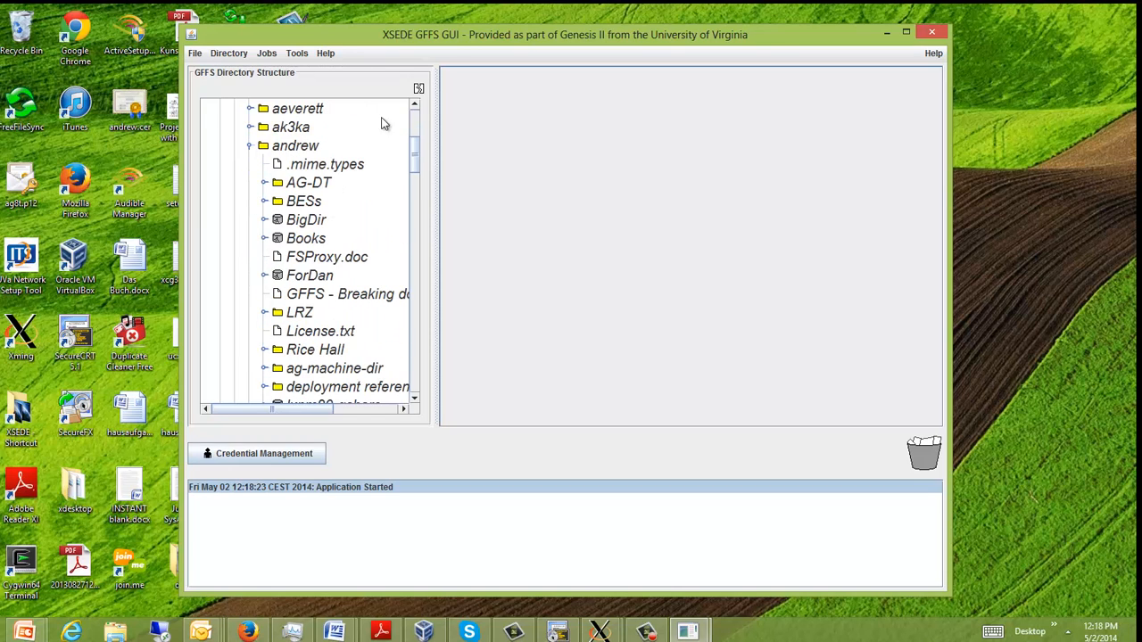
Move the client window aside to uncover the desktop icons and minimize the grid-win32 console.
left_click_drag(252, 36, 487, 38)
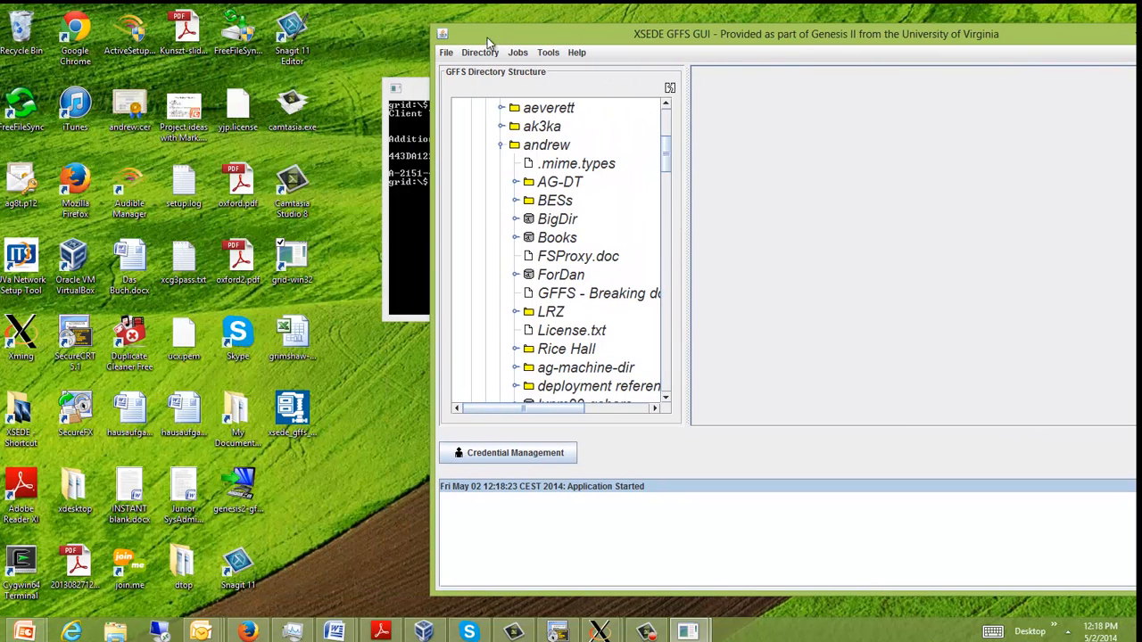
left_click(406, 171)
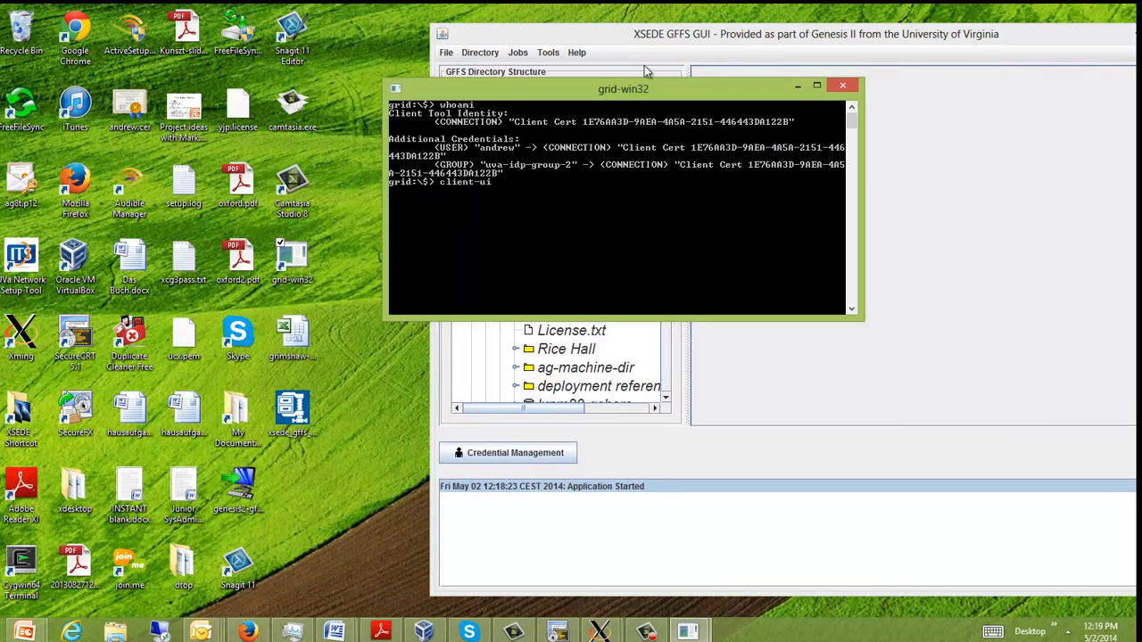
left_click(799, 89)
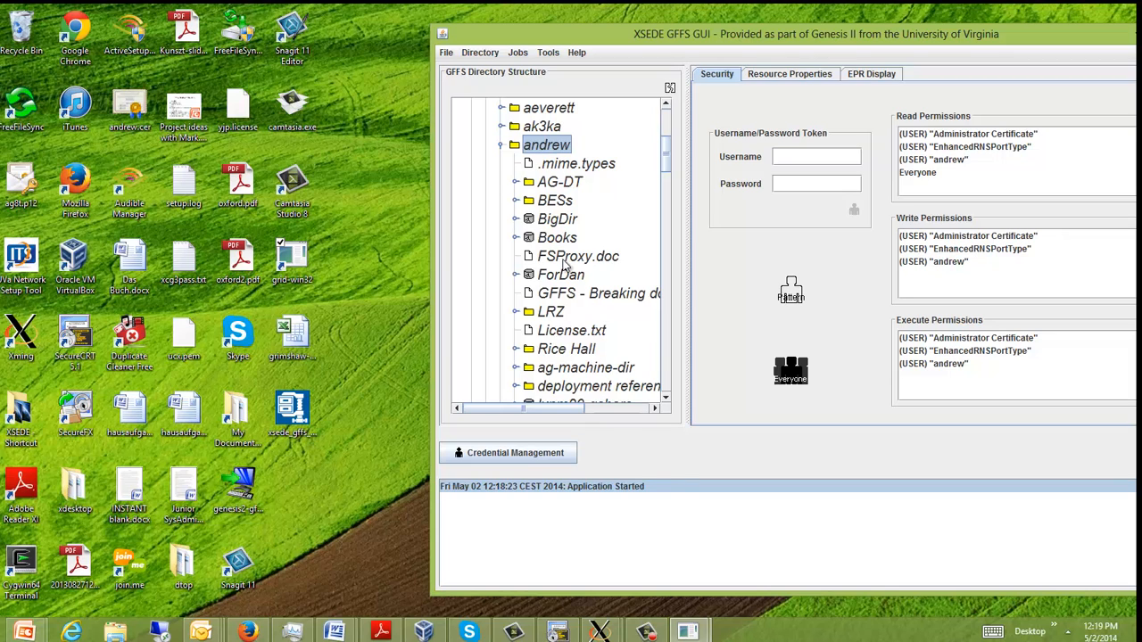
Copy License.txt from the user's grid home directory to the Windows desktop.
scroll(623, 337, "down", 1)
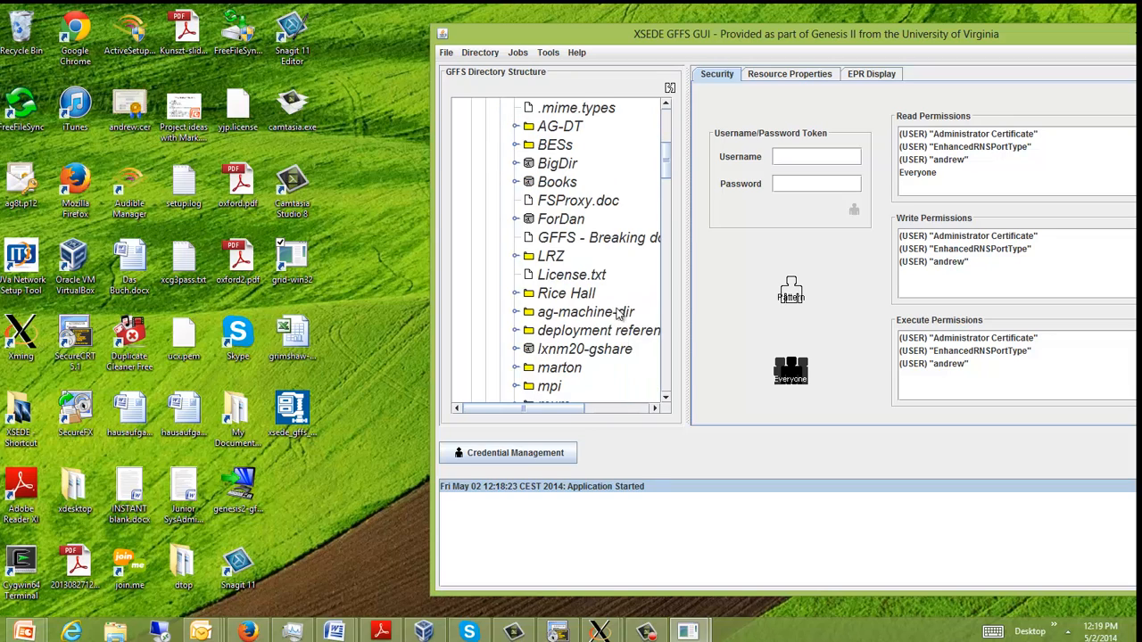
left_click(585, 277)
left_click_drag(563, 280, 306, 478)
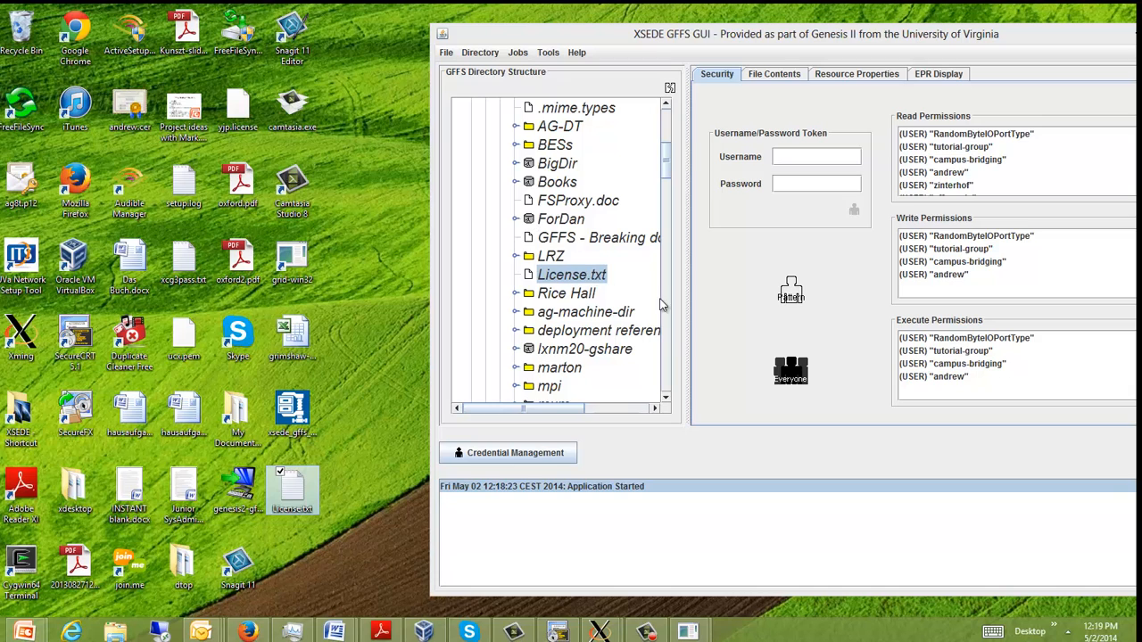
Expand the lxnm20-gshare export and copy the dtop folder from the desktop into it.
left_click(589, 351)
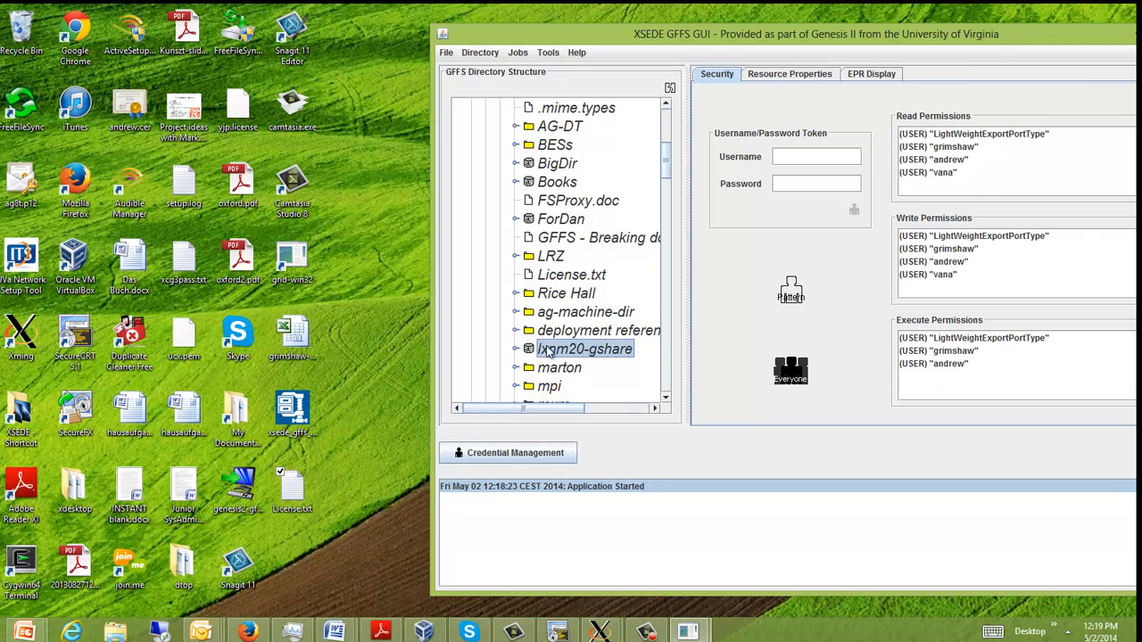
left_click(515, 349)
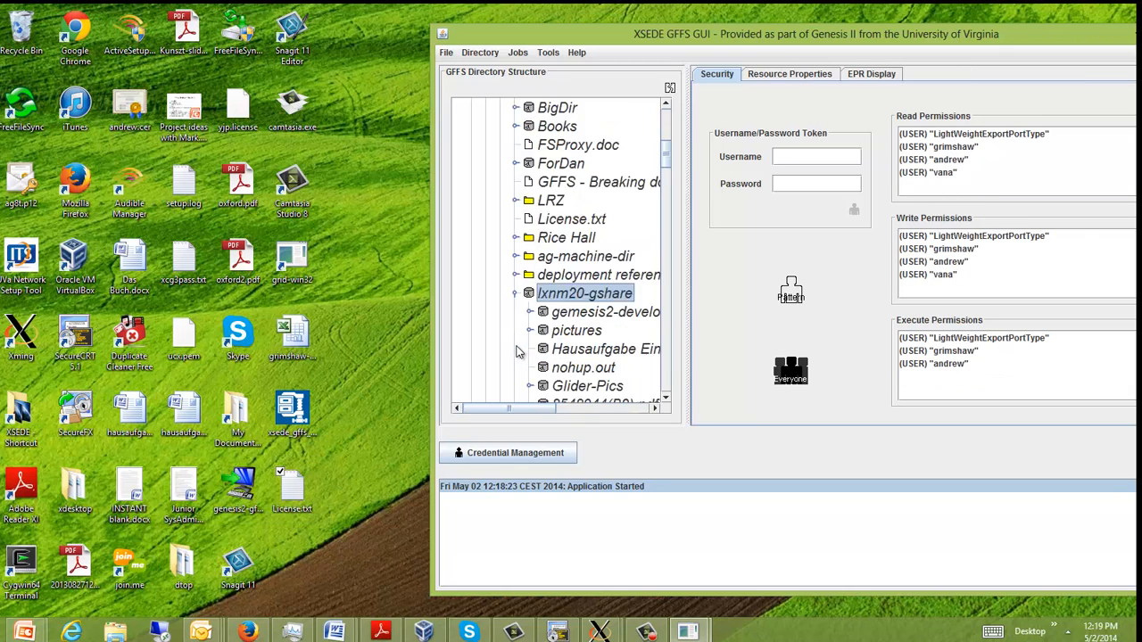
scroll(516, 350, "down", 4)
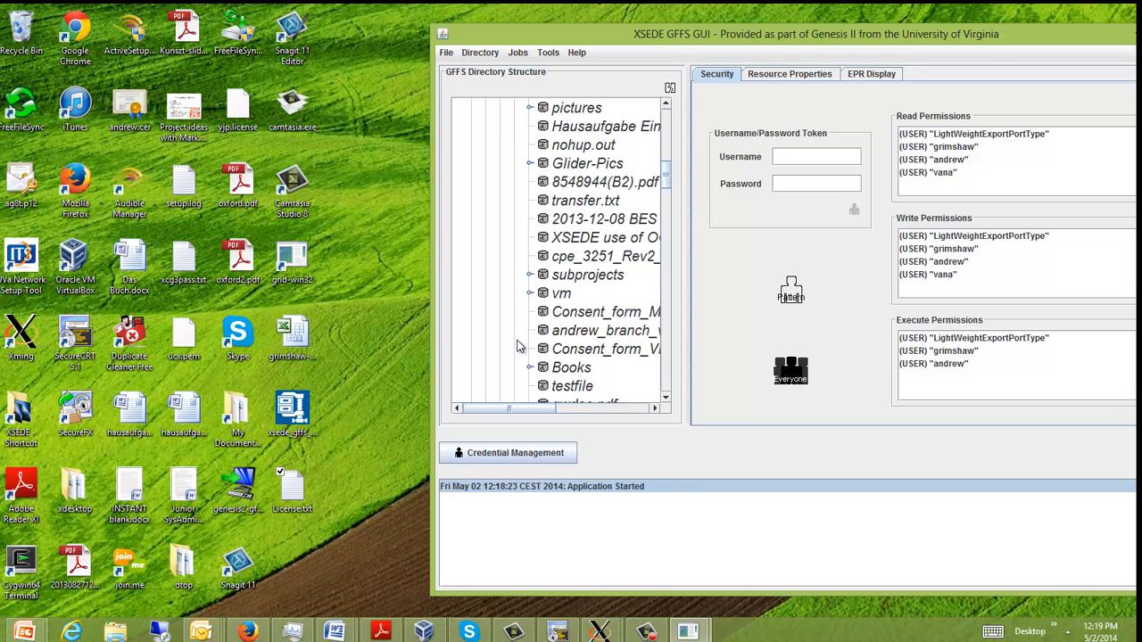
left_click(203, 589)
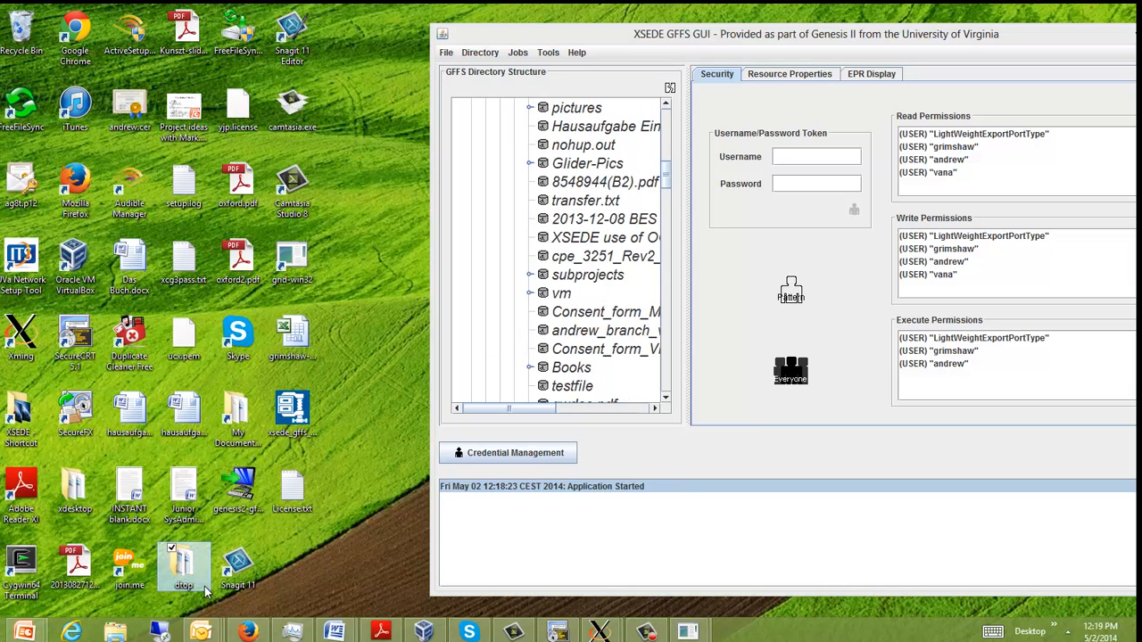
left_click_drag(204, 589, 585, 216)
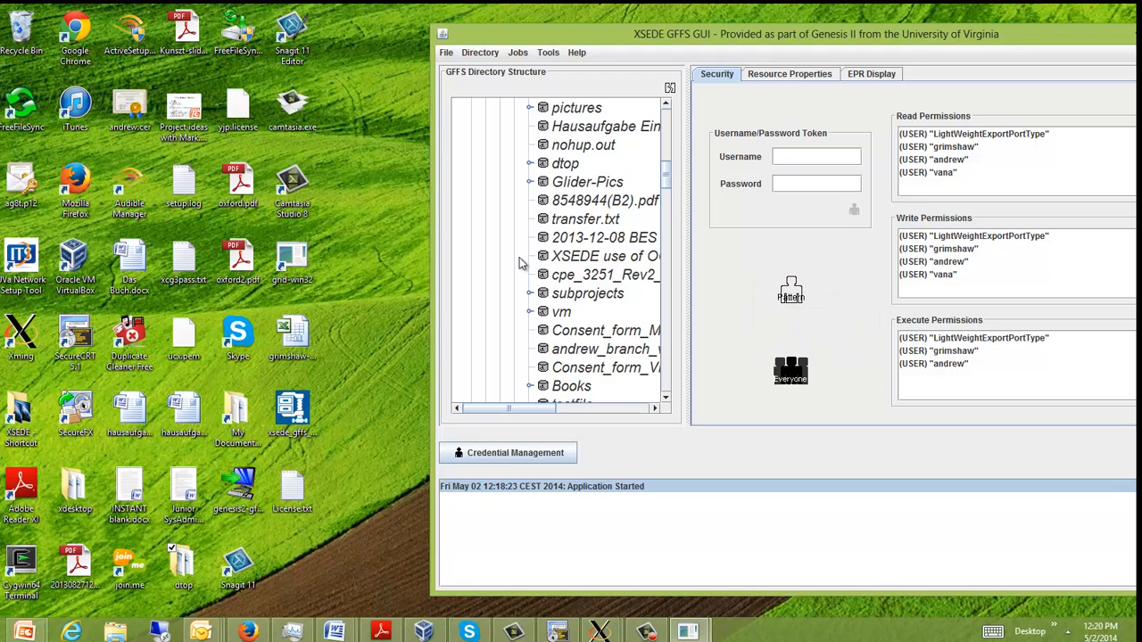
Delete the dtop directory from lxnm20-gshare and move the desktop copy of License.txt to the Recycle Bin.
left_click(532, 164)
left_click(532, 164)
right_click(559, 164)
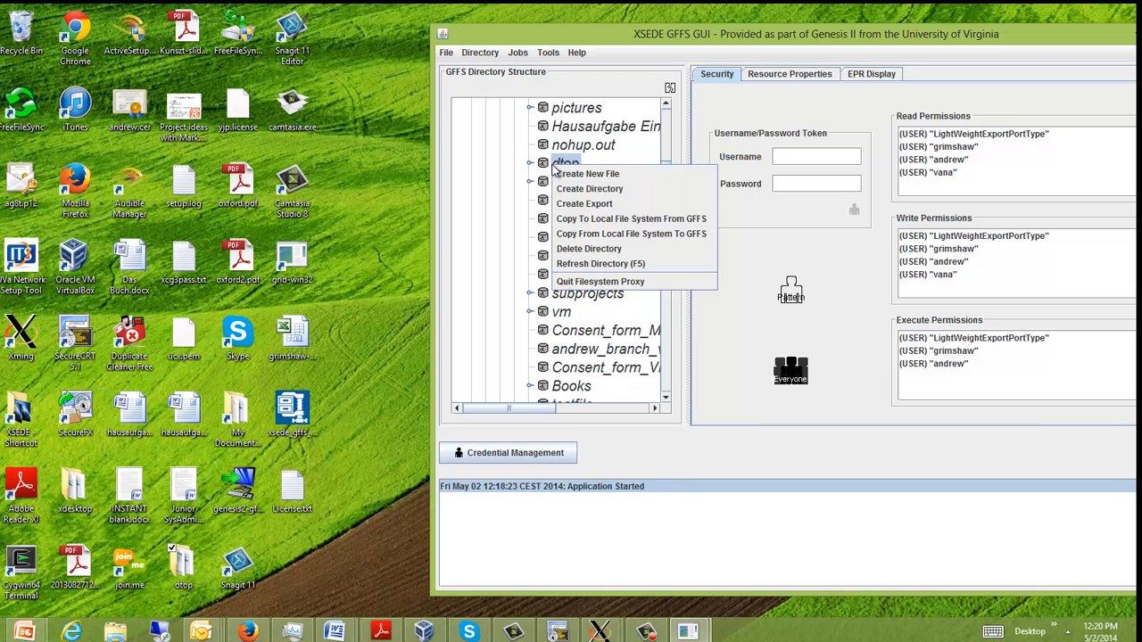
left_click(580, 248)
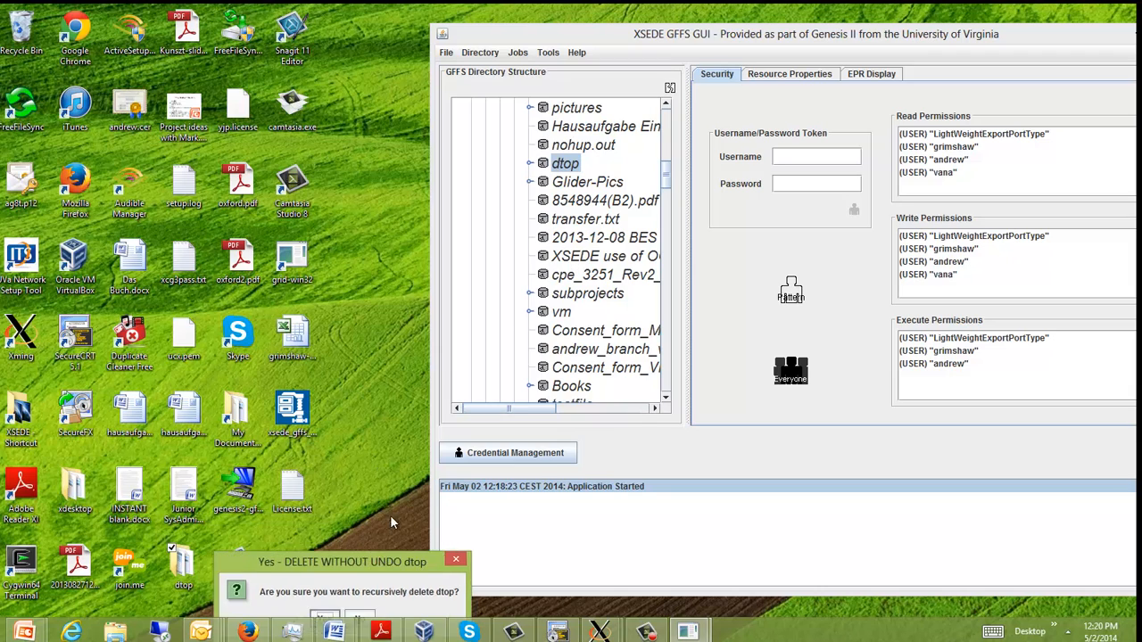
left_click(539, 366)
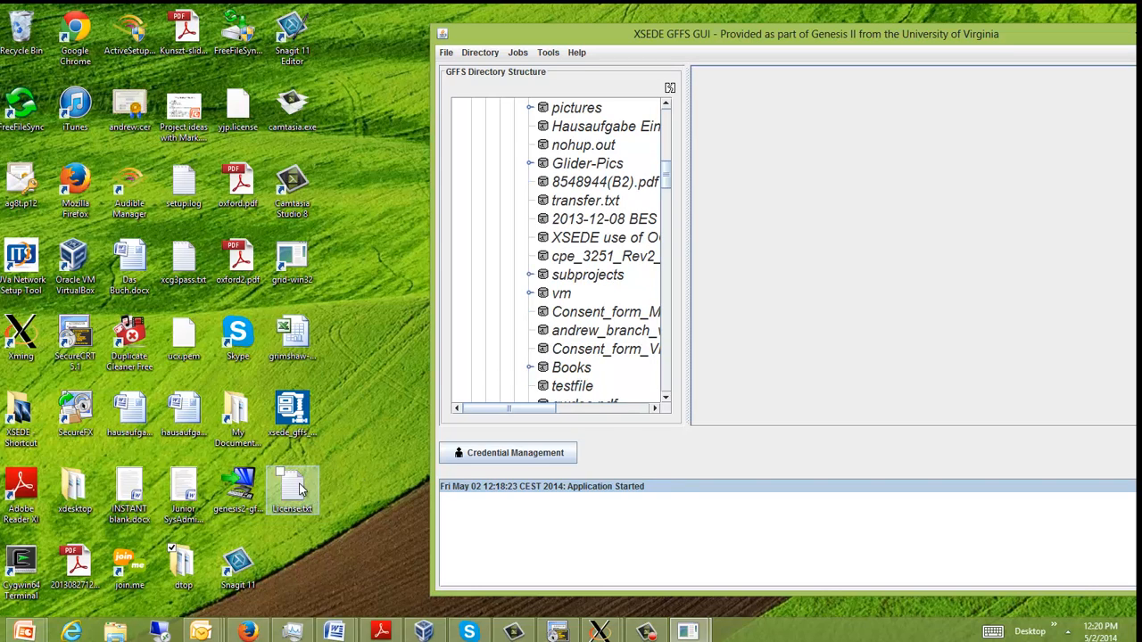
left_click_drag(299, 489, 32, 55)
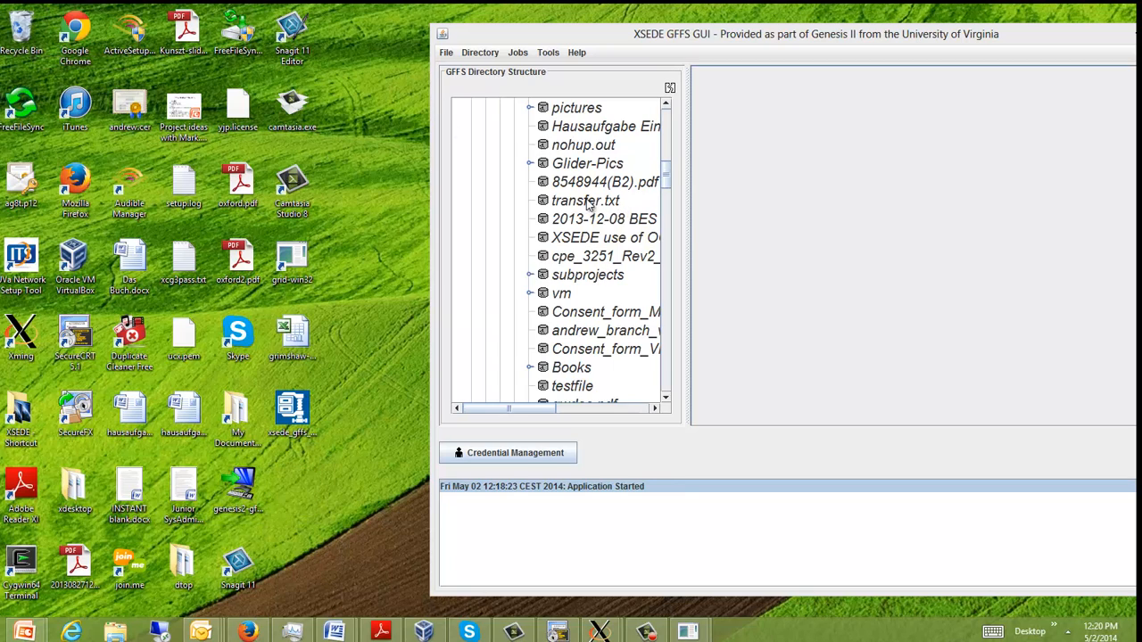
Look inside the Glider-Pics directory in lxnm20-gshare and copy the whole directory to the desktop.
left_click(668, 128)
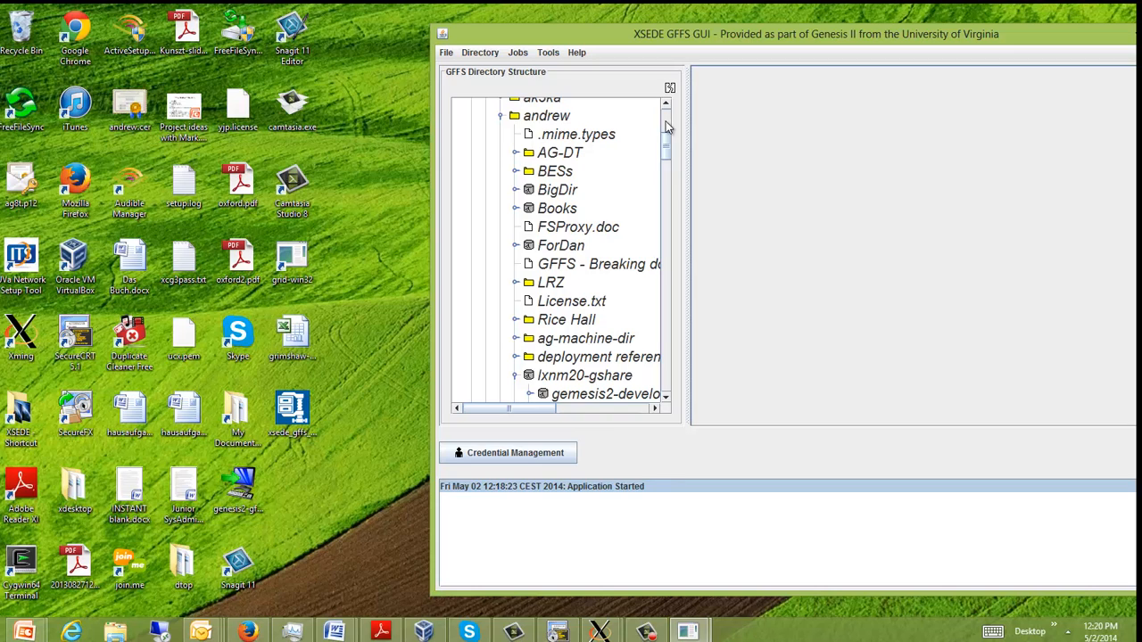
scroll(535, 234, "down", 3)
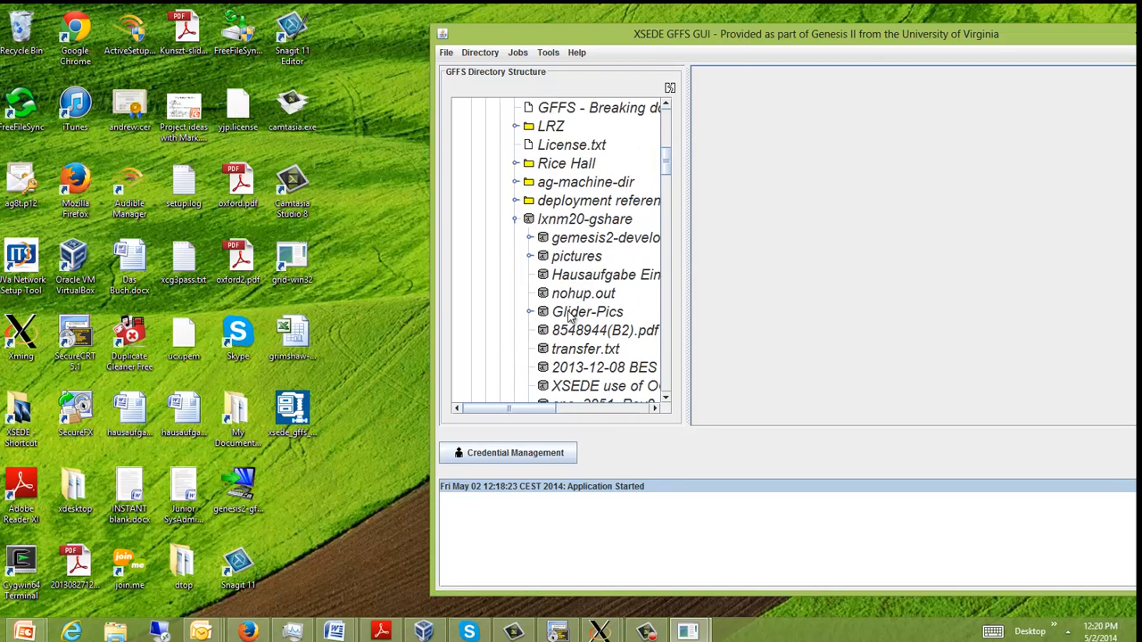
left_click(571, 311)
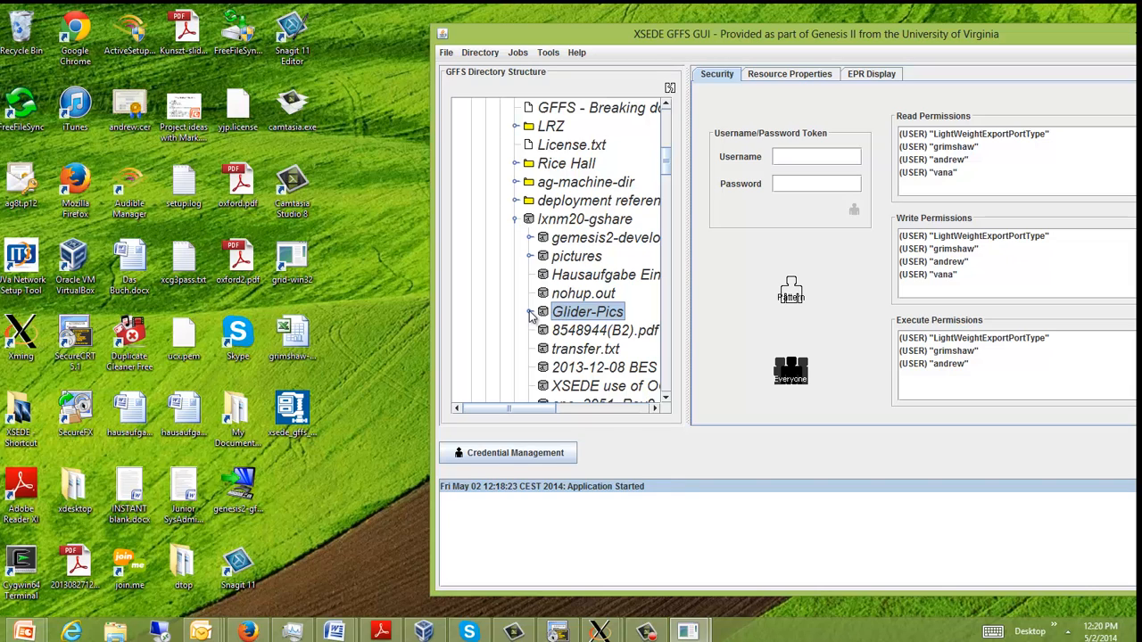
left_click(530, 312)
scroll(536, 314, "down", 1)
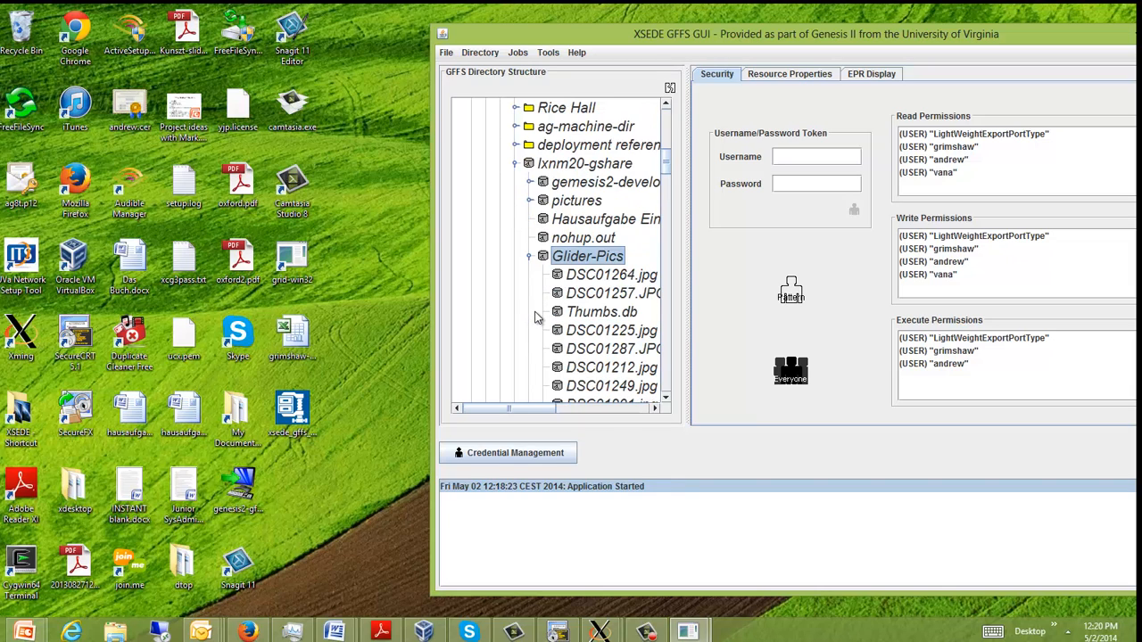
left_click(530, 256)
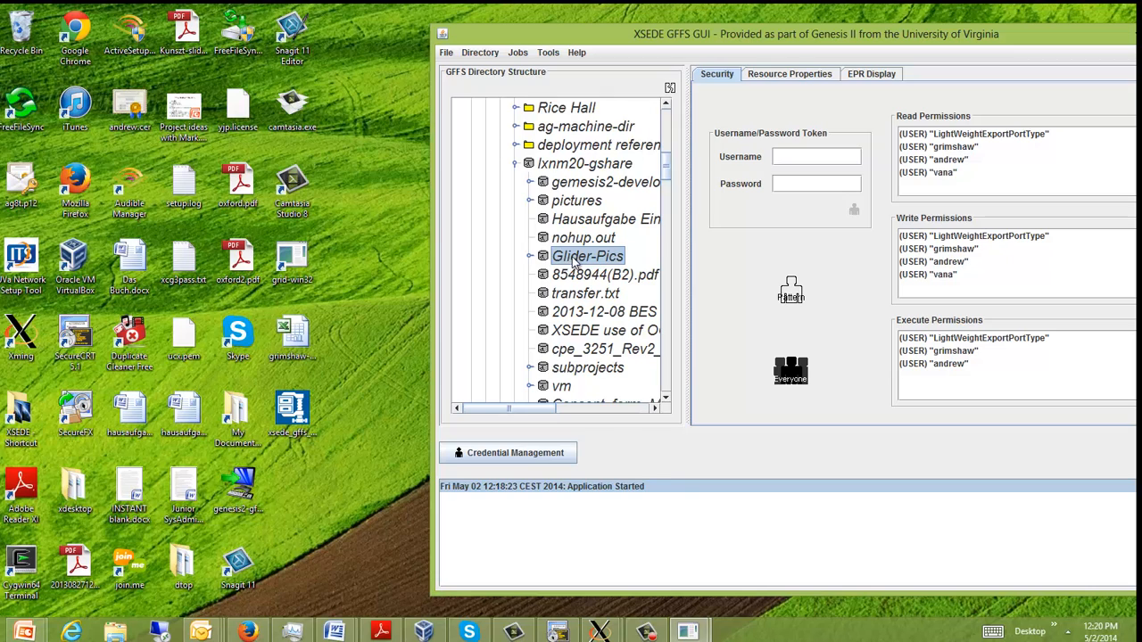
left_click_drag(576, 260, 322, 476)
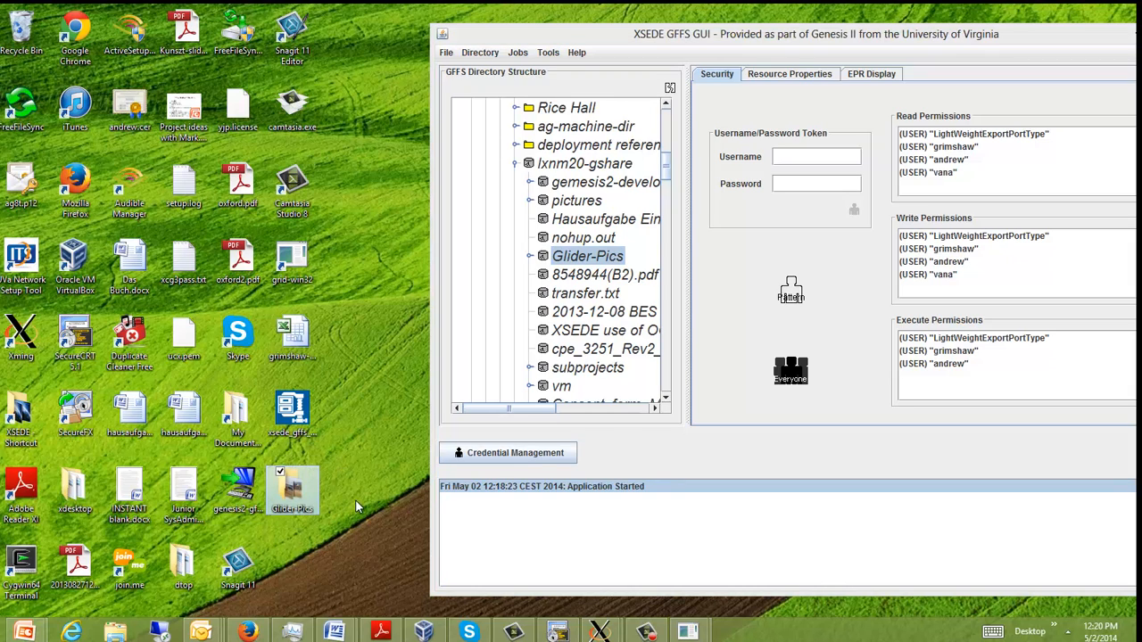
Open the desktop Glider-Pics folder, view the picture DSC01225.jpg, and close both the picture and the folder.
double_click(310, 490)
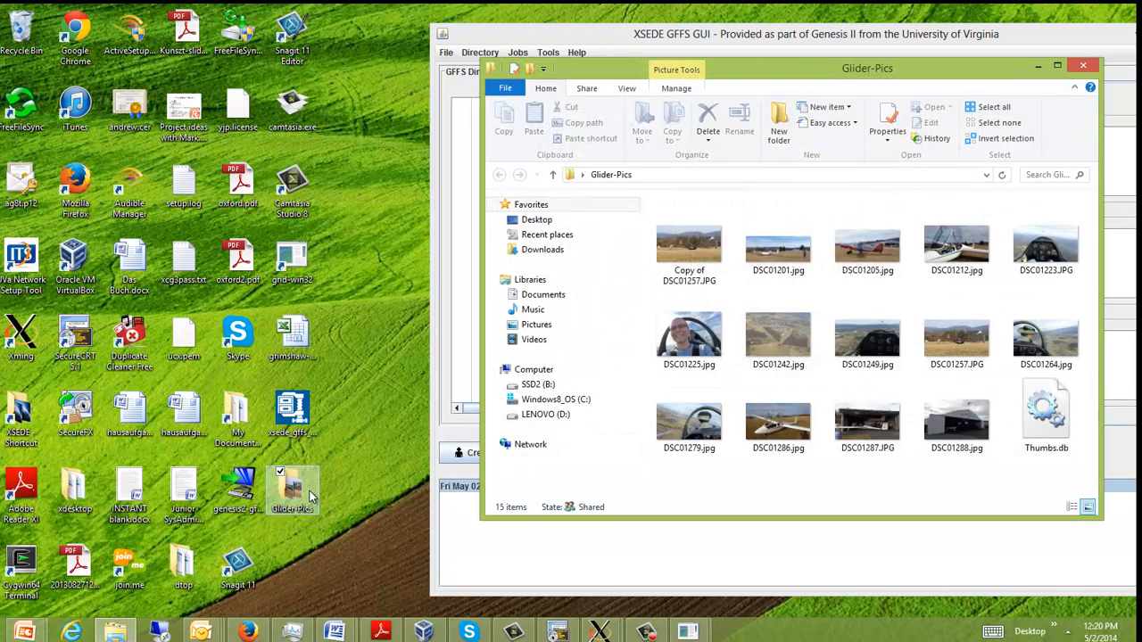
left_click(699, 339)
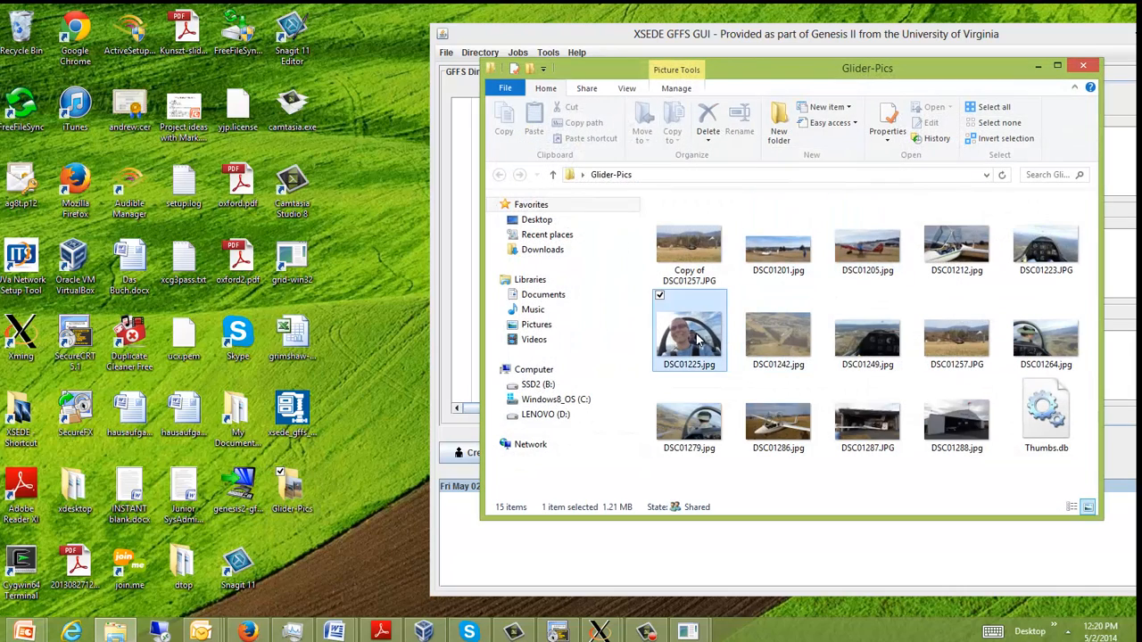
double_click(699, 339)
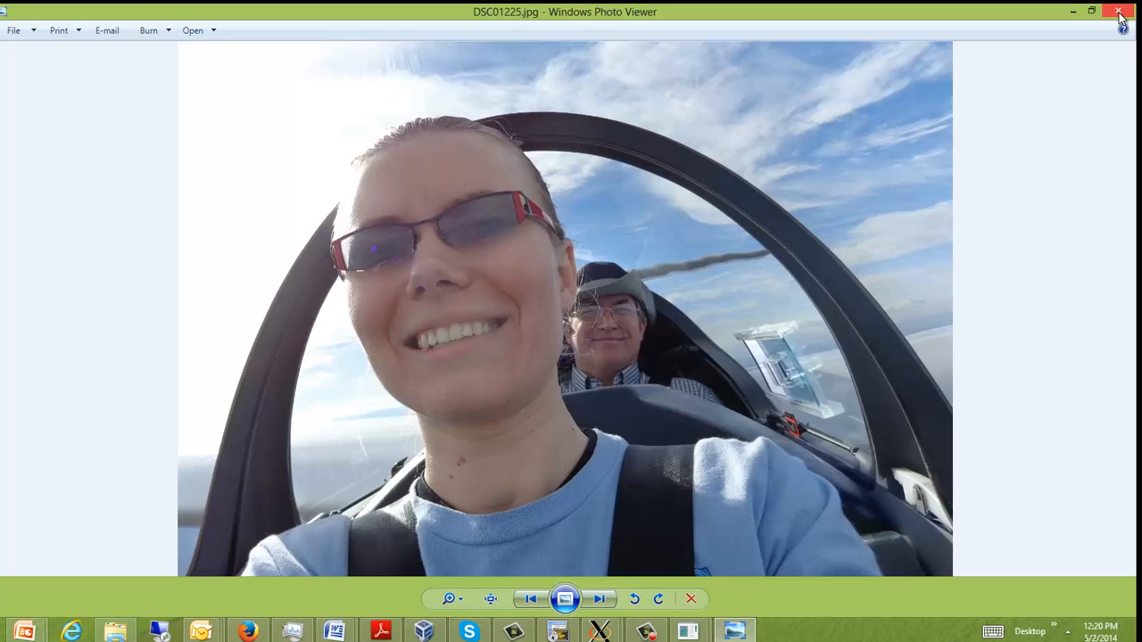
left_click(1119, 11)
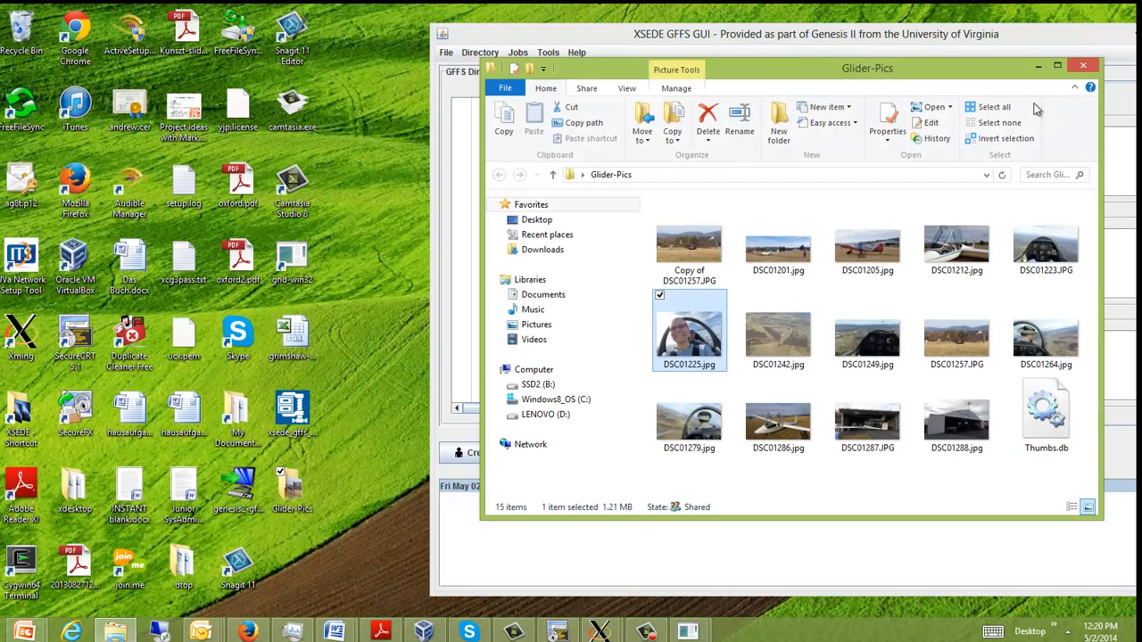
left_click(1082, 68)
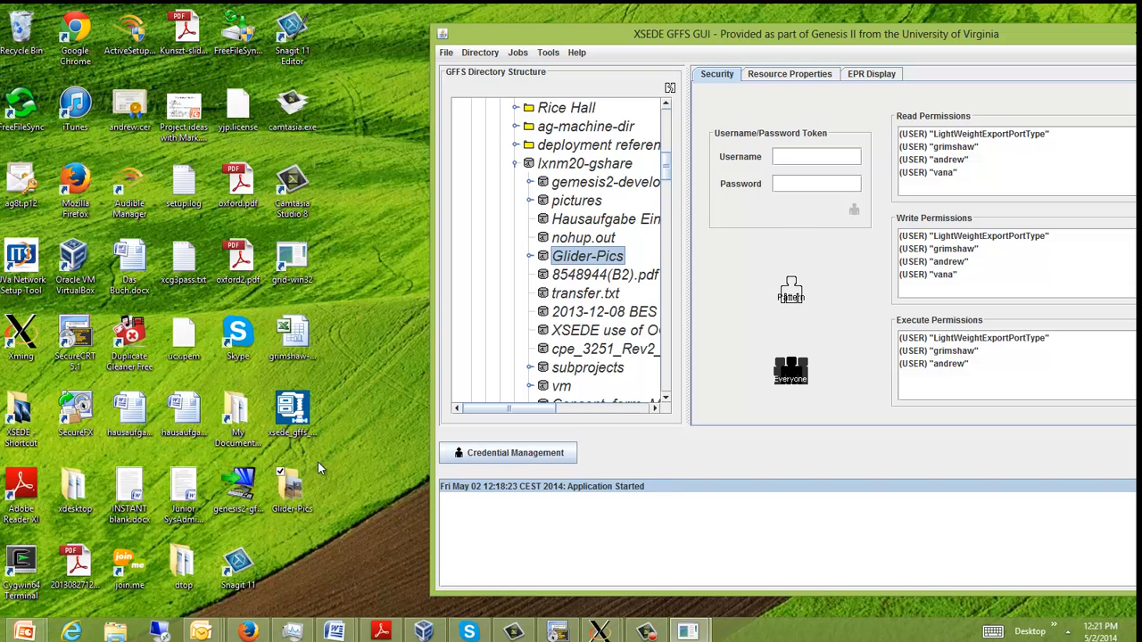
Move the desktop copy of the Glider-Pics folder to the Recycle Bin.
left_click(303, 488)
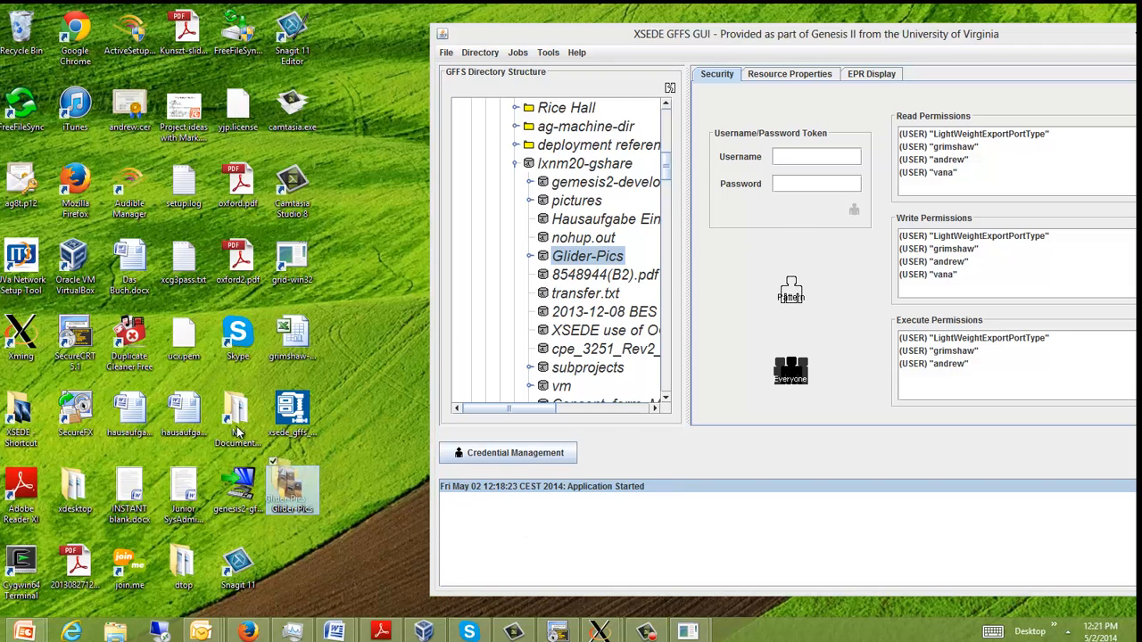
left_click_drag(289, 486, 12, 41)
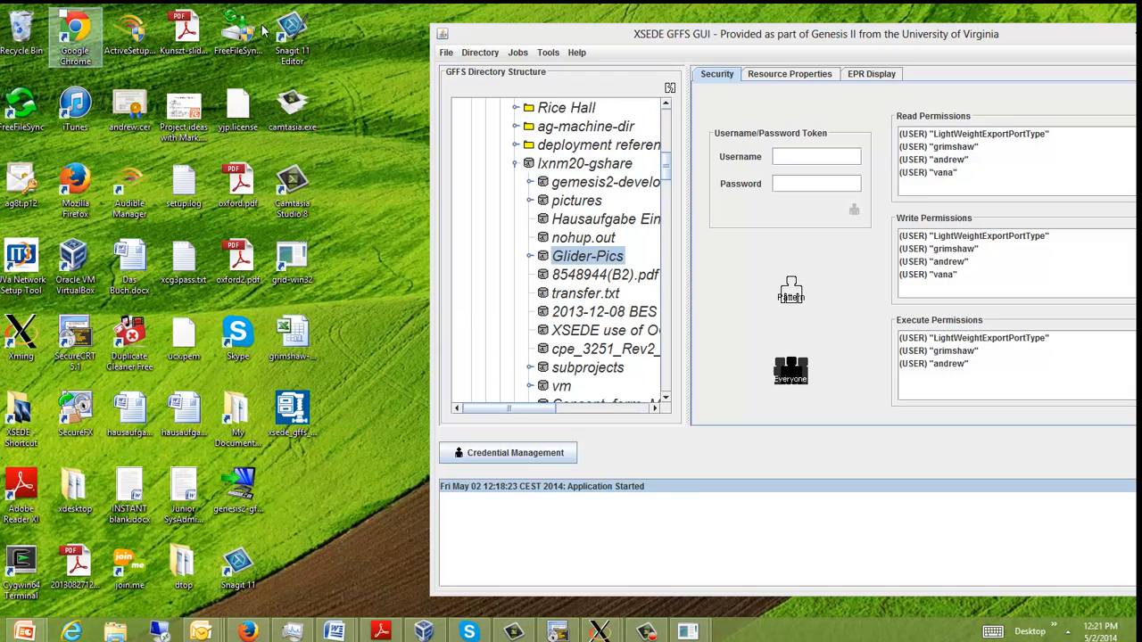
Copy the Glider-Pics directory from GFFS to the local desktop as glider-pics and check the contents of the copied folder.
left_click(617, 40)
left_click_drag(618, 34, 538, 28)
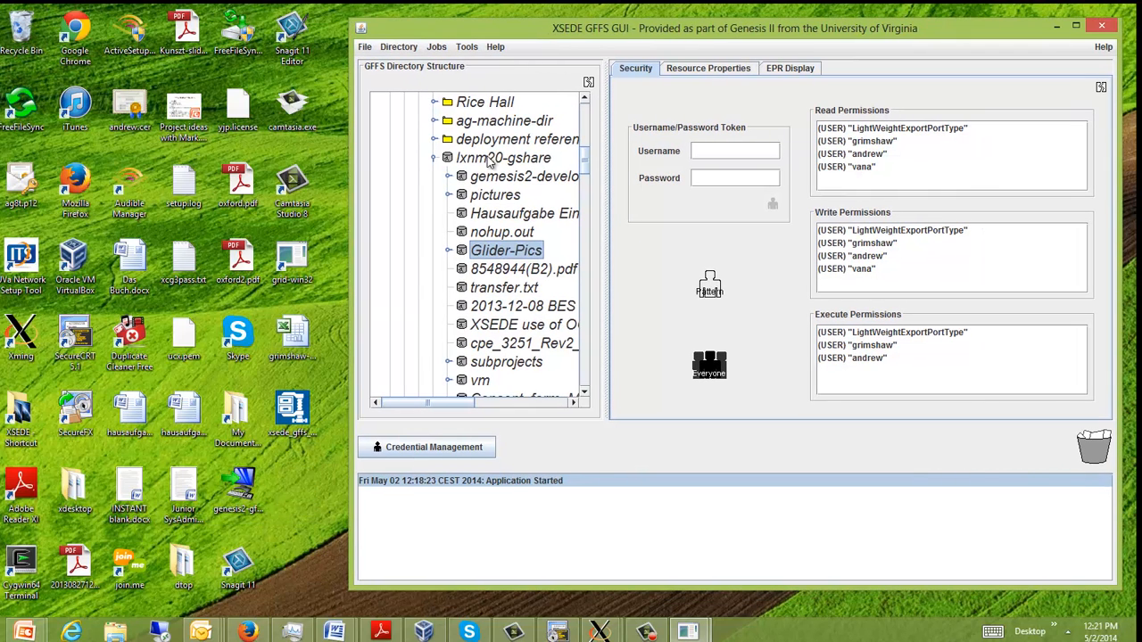
right_click(490, 253)
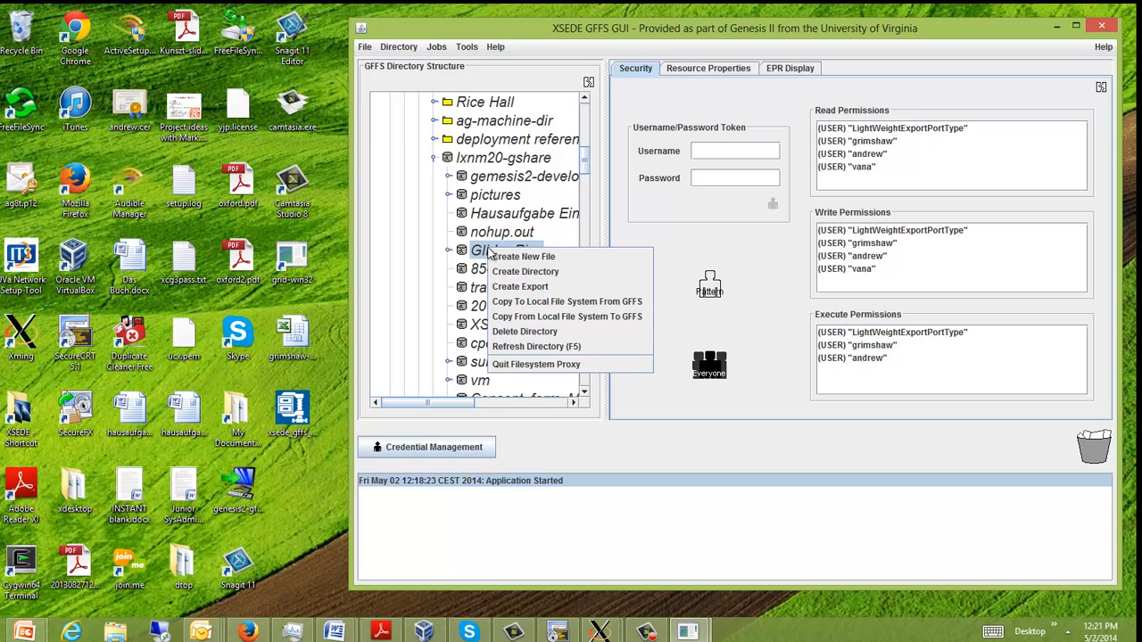
left_click(516, 303)
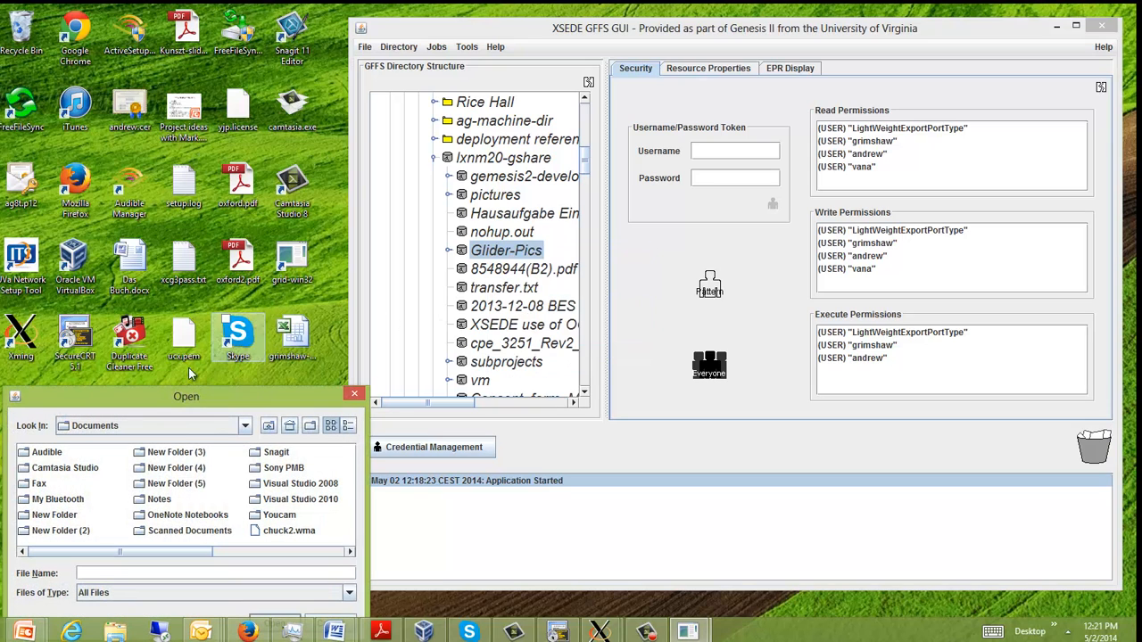
left_click_drag(162, 398, 544, 220)
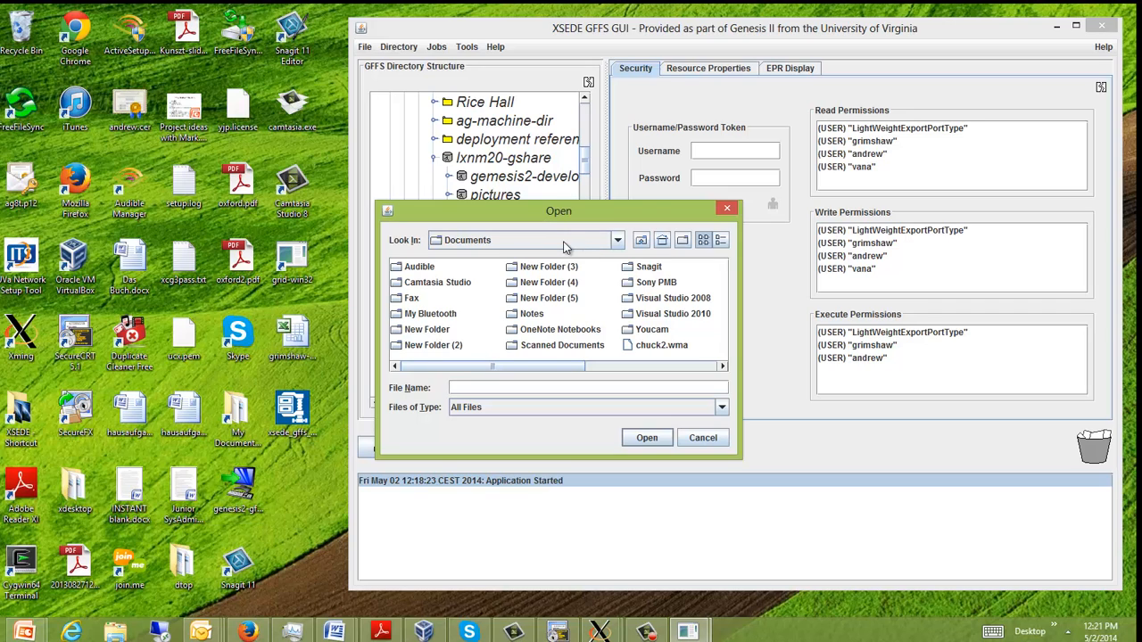
left_click(662, 241)
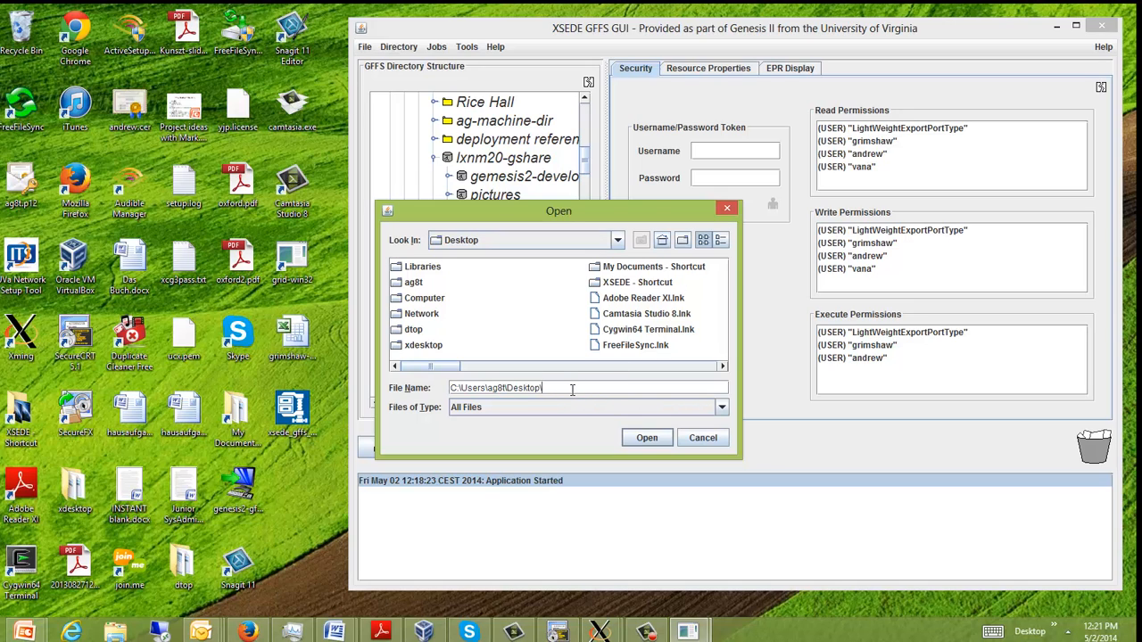
type("glider-pics")
left_click(646, 437)
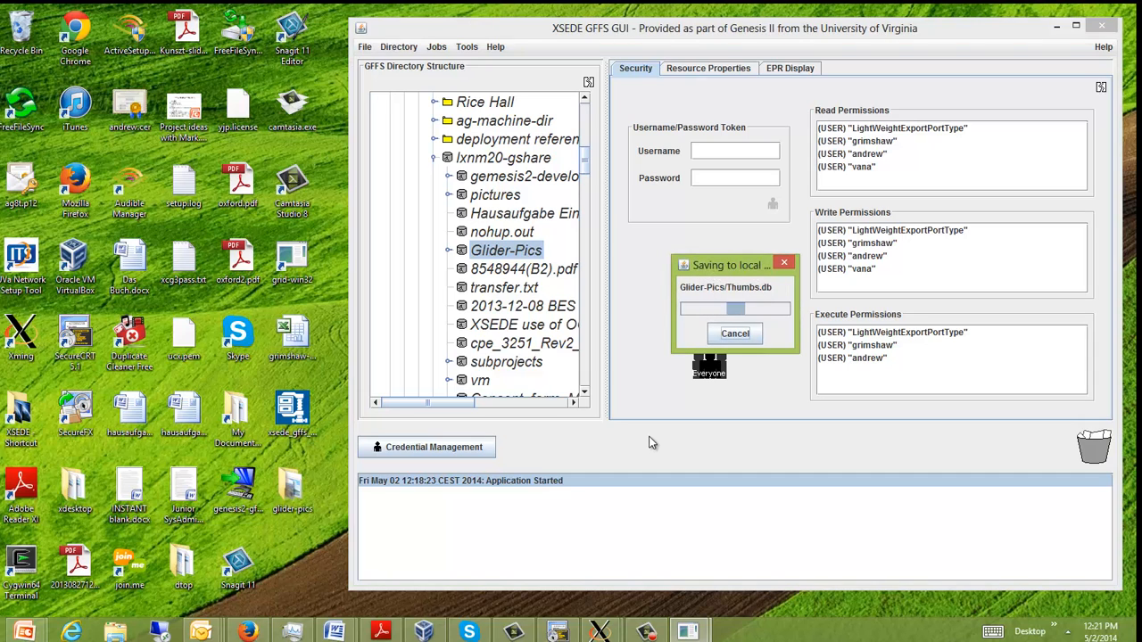
double_click(291, 486)
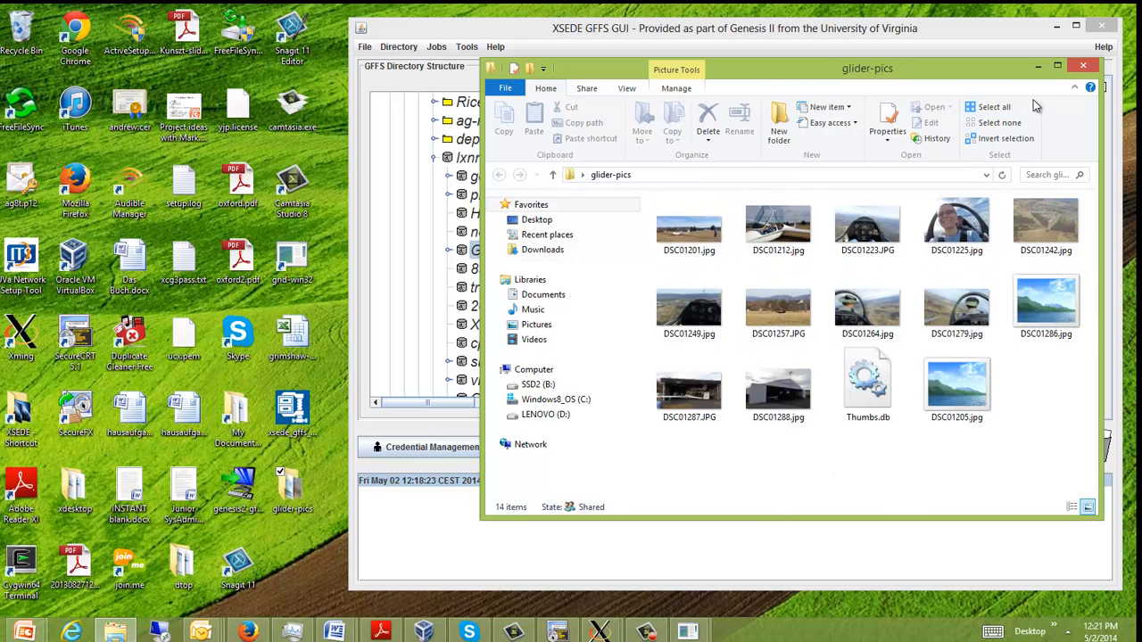
left_click(1087, 68)
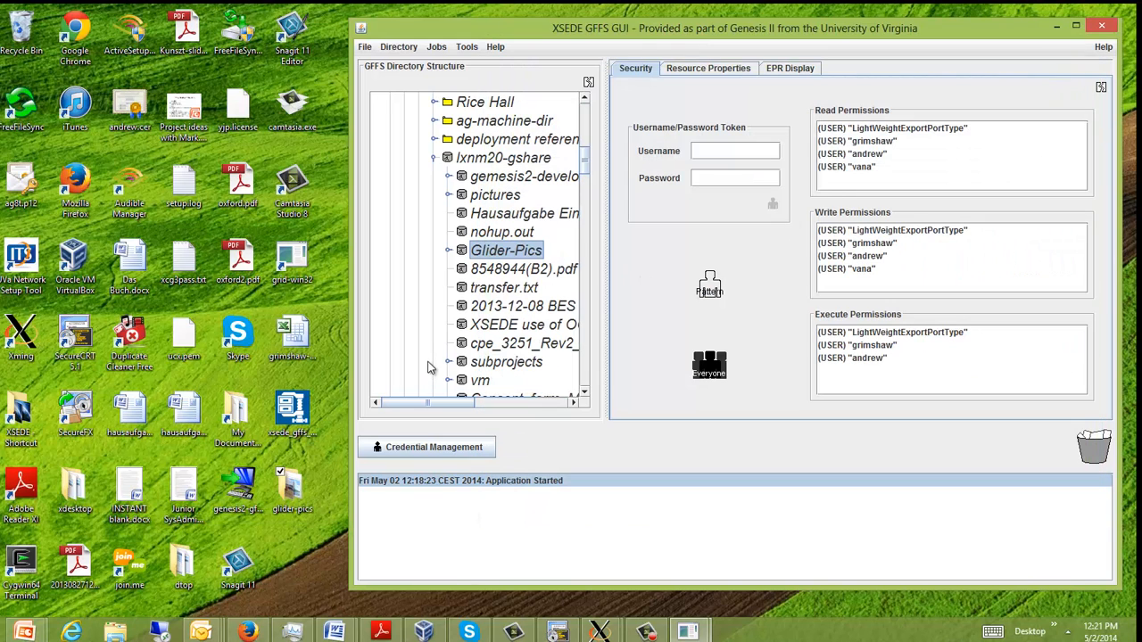
Copy the dtop folder from the local desktop into the lxnm20-gshare directory in GFFS.
left_click(500, 159)
right_click(499, 159)
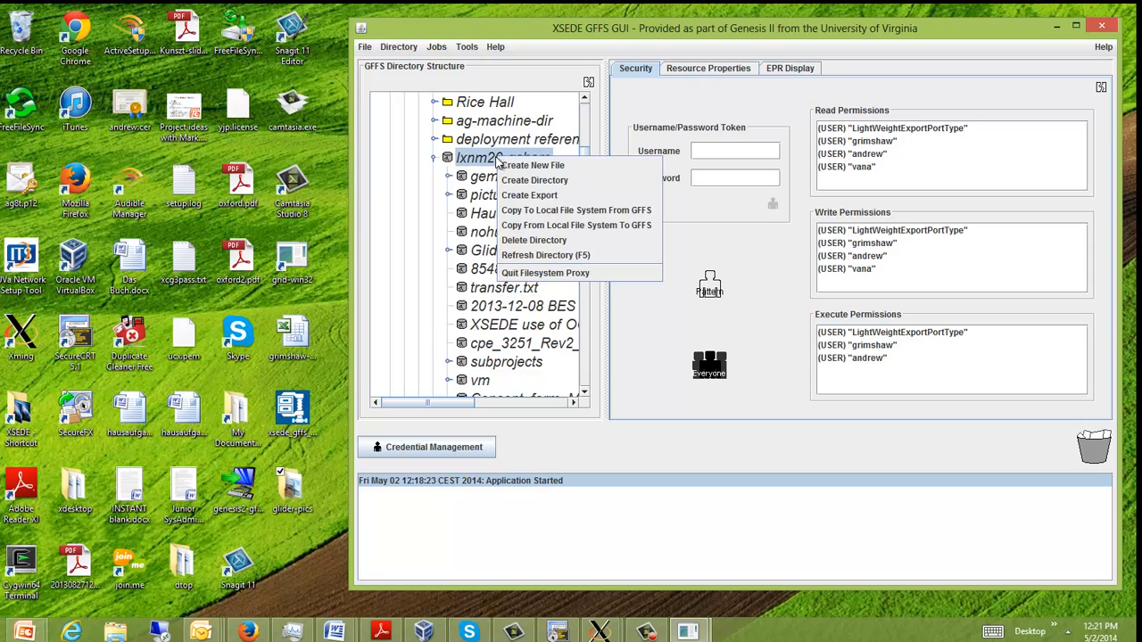
left_click(505, 226)
left_click(288, 426)
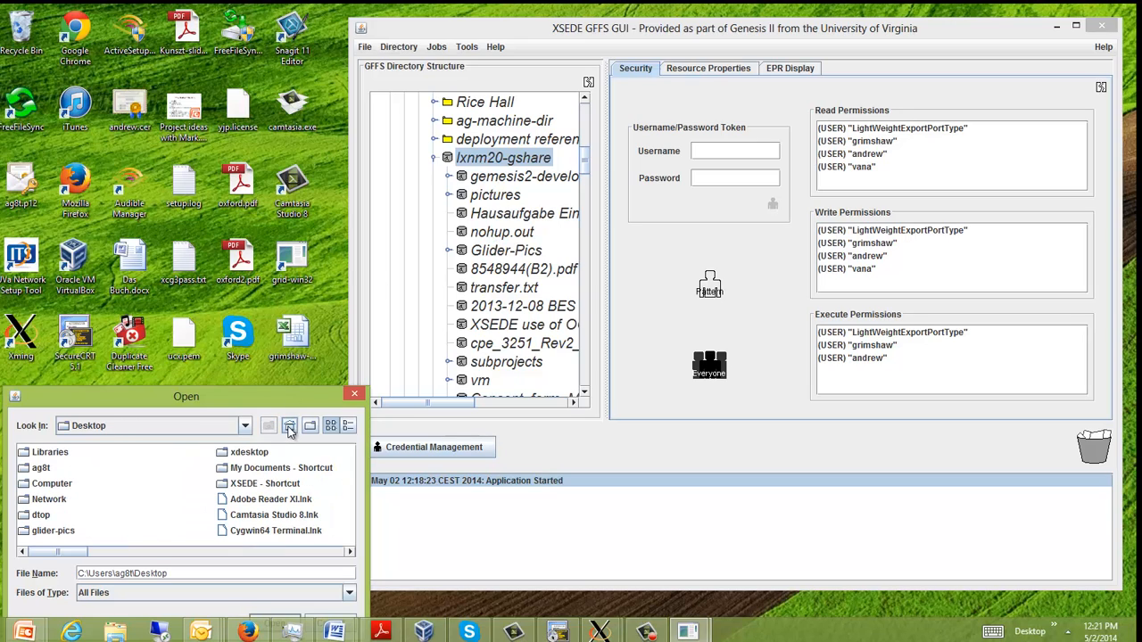
left_click(37, 517)
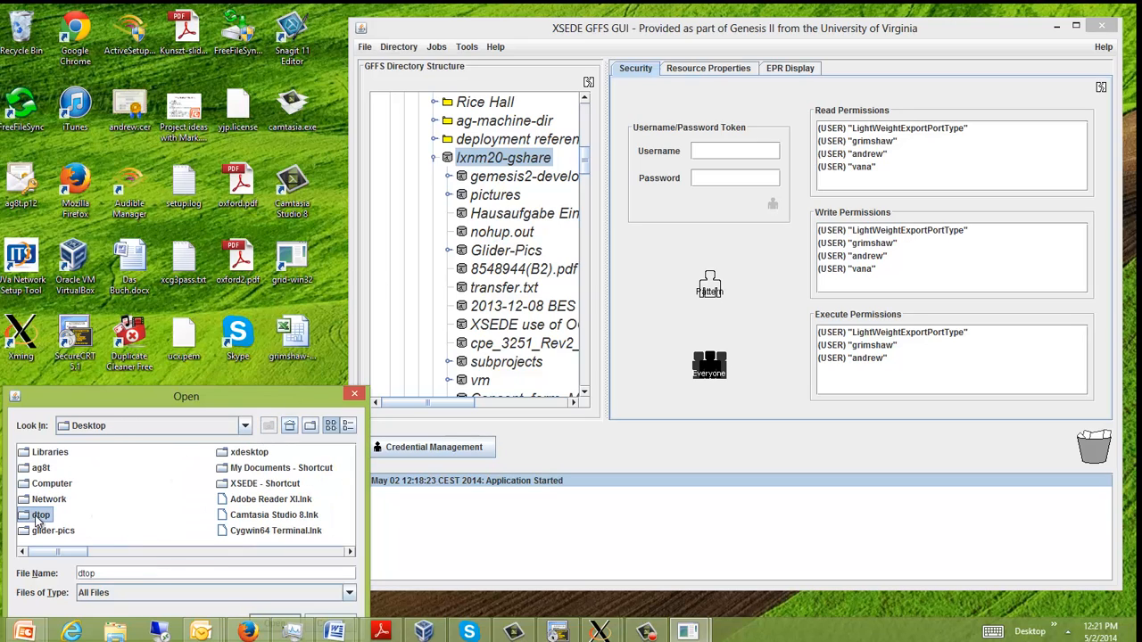
left_click_drag(212, 400, 542, 211)
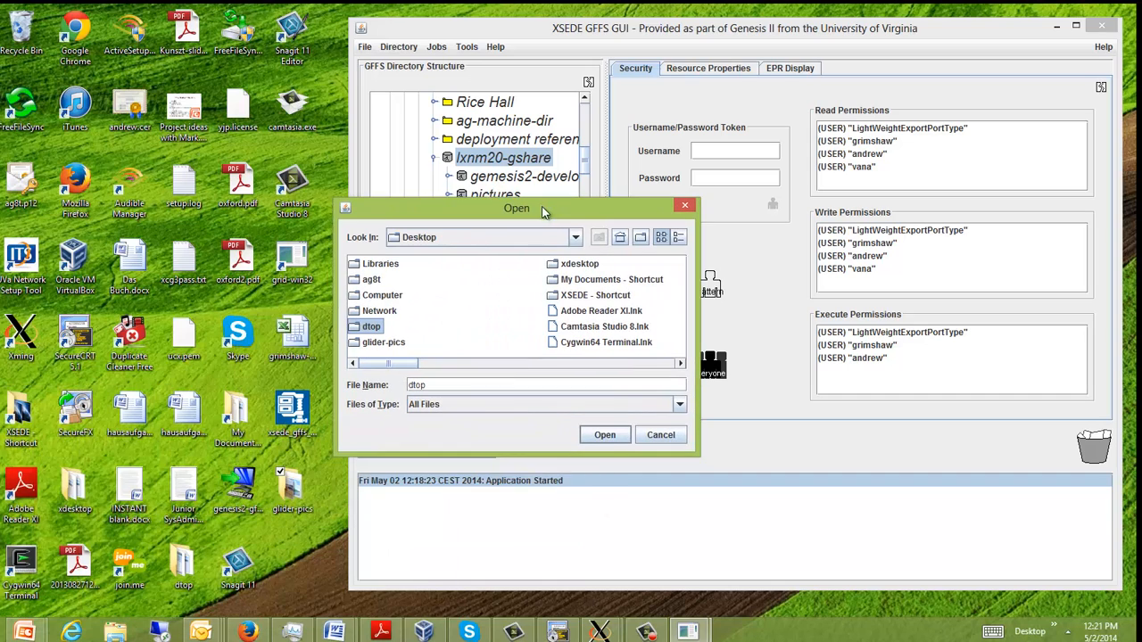
left_click(604, 435)
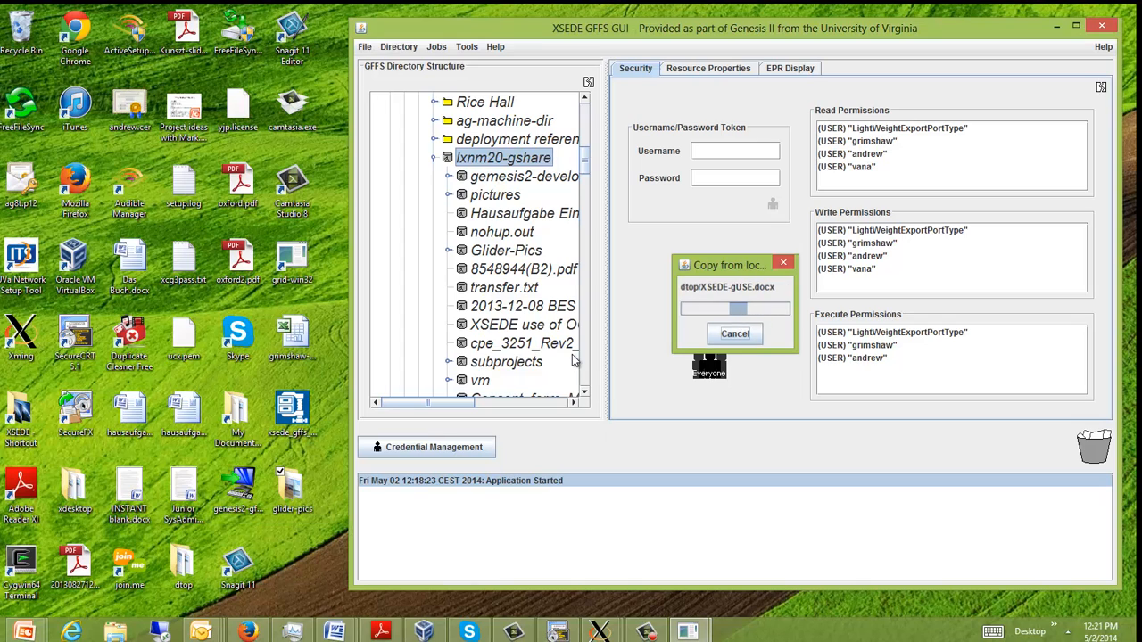
Recursively delete the dtop directory from lxnm20-gshare and move the desktop glider-pics folder to the Recycle Bin.
left_click(449, 250)
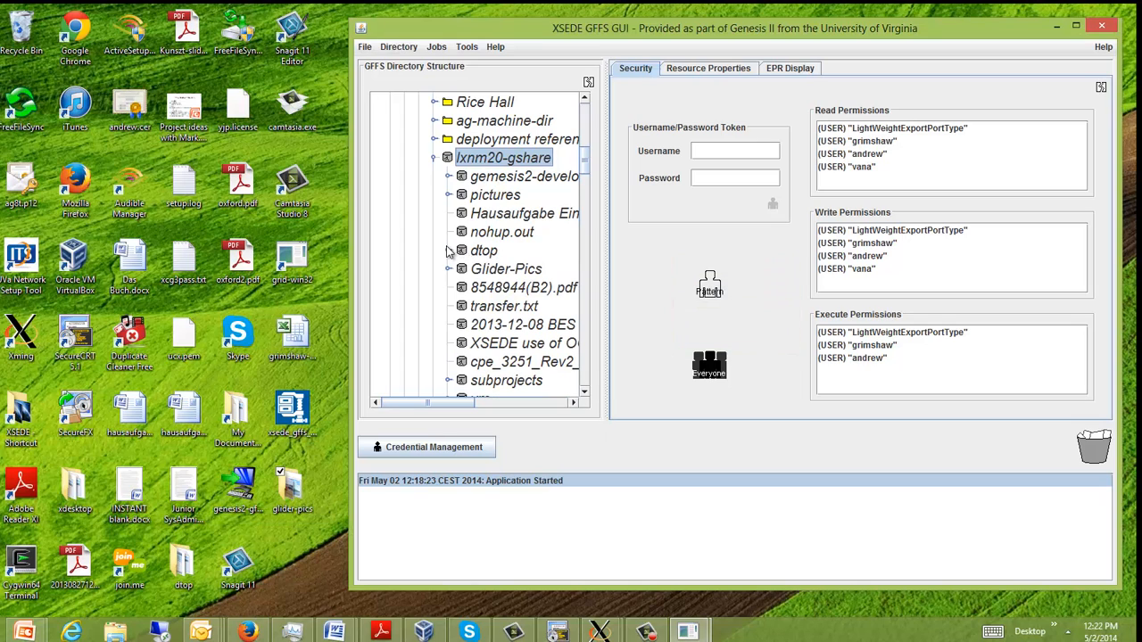
left_click(450, 250)
right_click(466, 256)
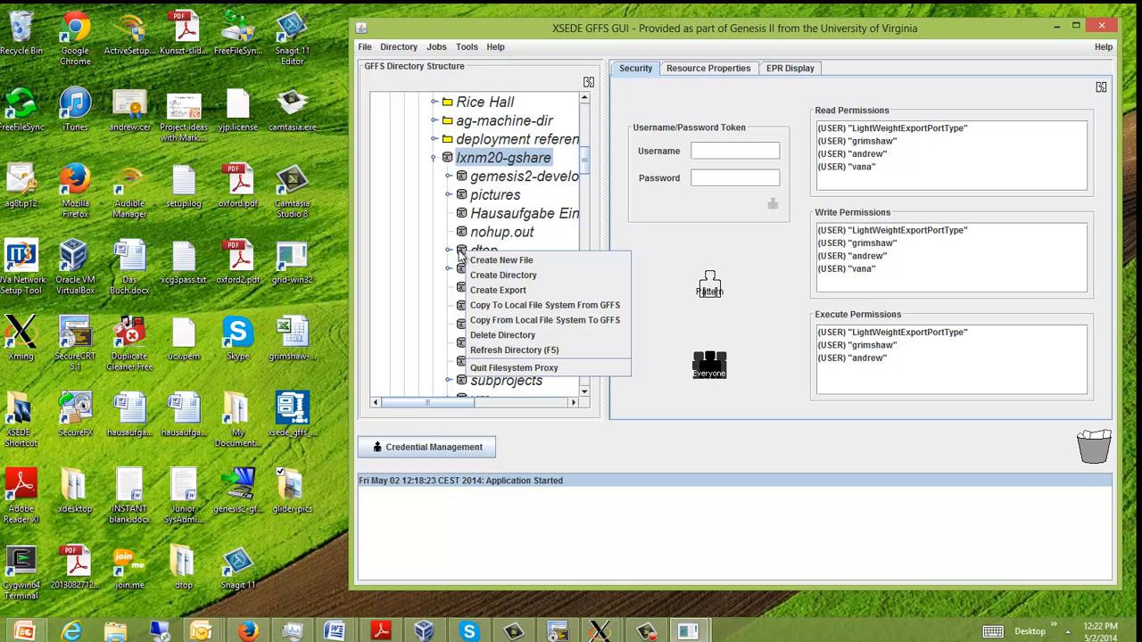
left_click(465, 256)
right_click(471, 257)
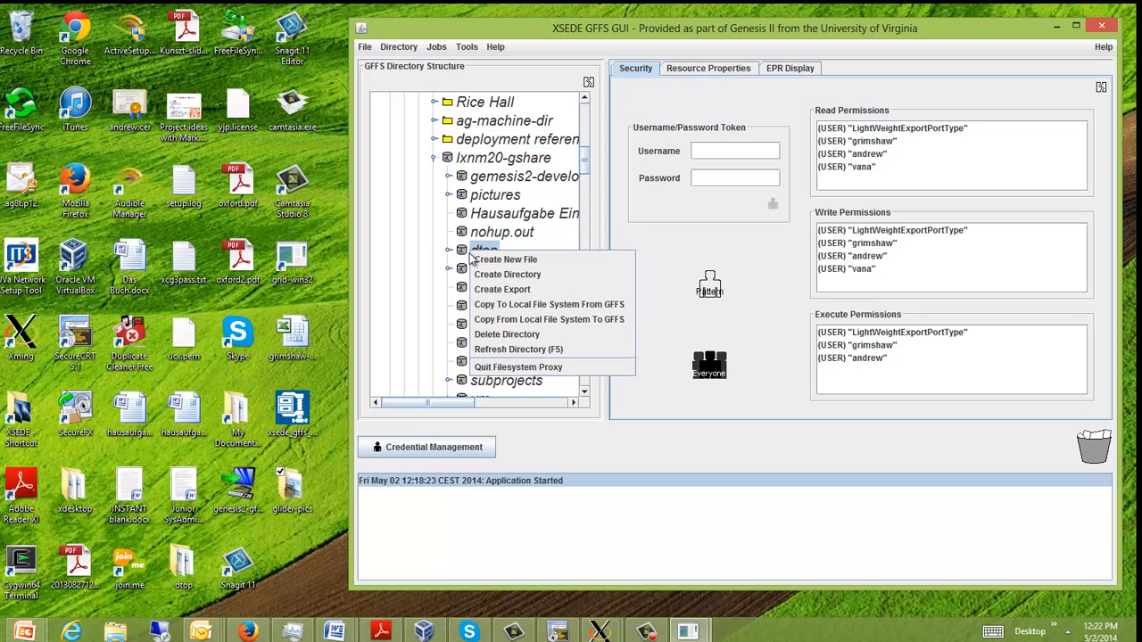
left_click(540, 335)
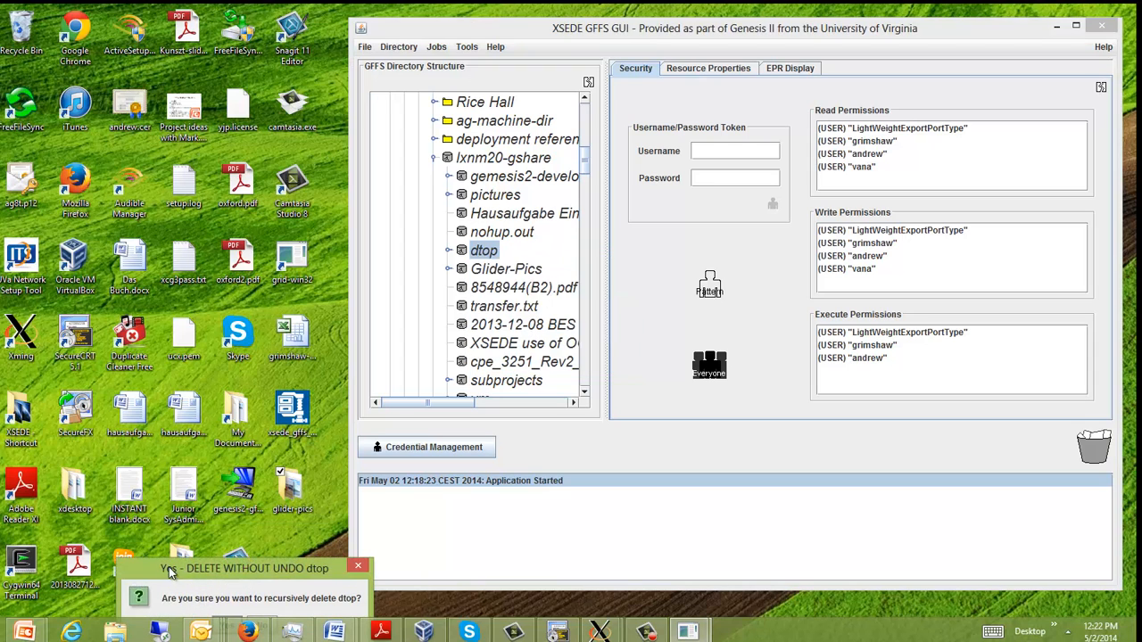
left_click(491, 390)
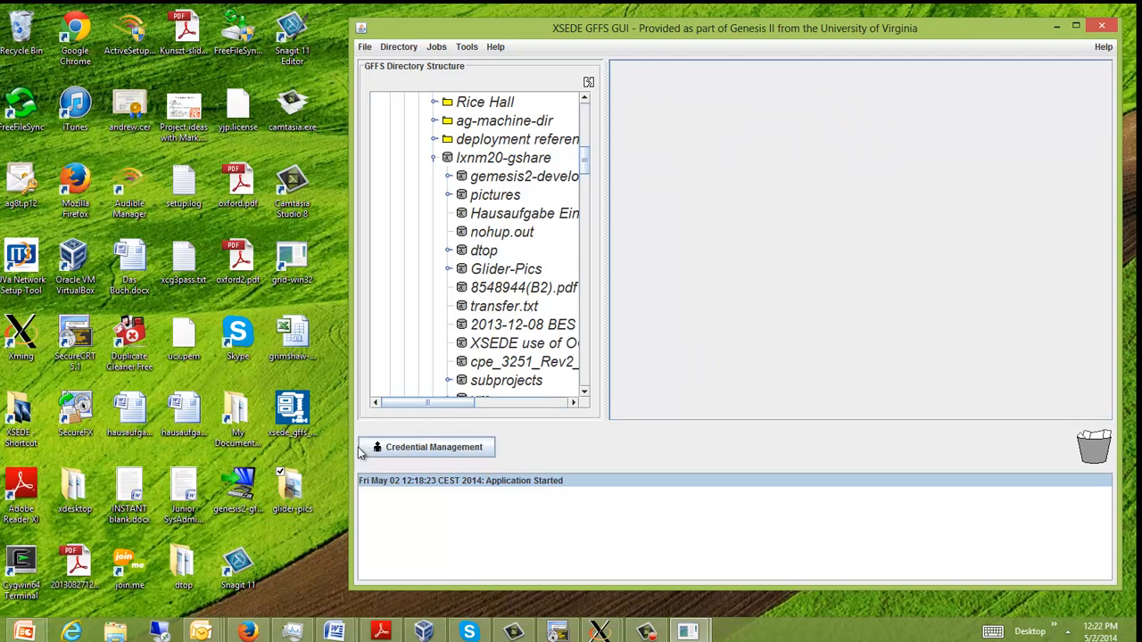
left_click_drag(292, 492, 236, 418)
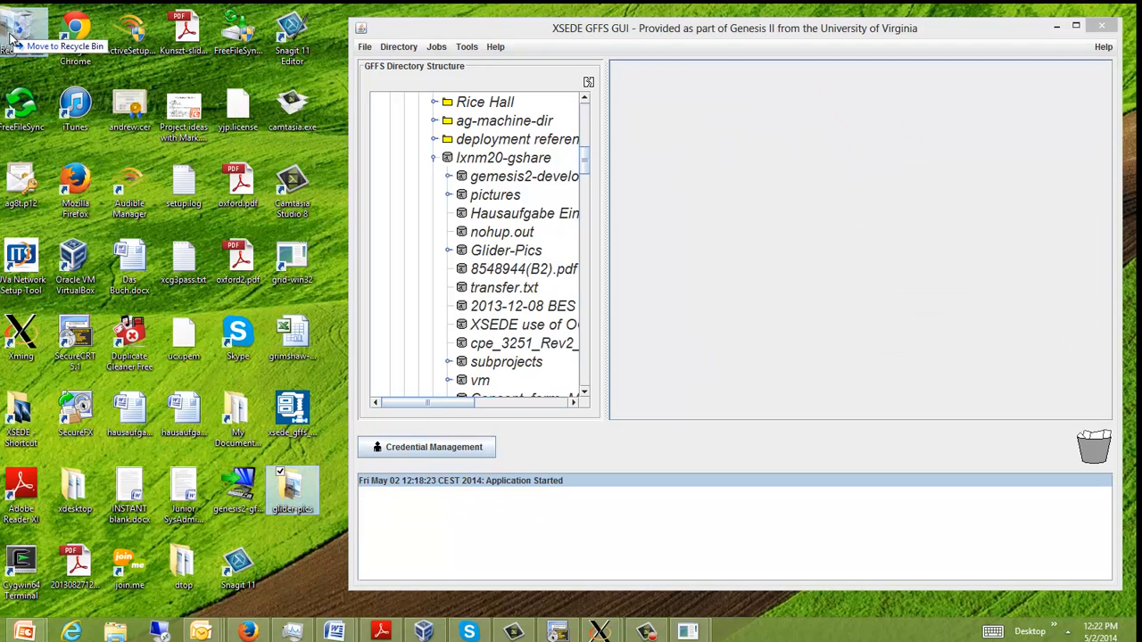
Collapse lxnm20-gshare and view the access permissions of the mpi directory and of the parent home directory.
left_click(435, 158)
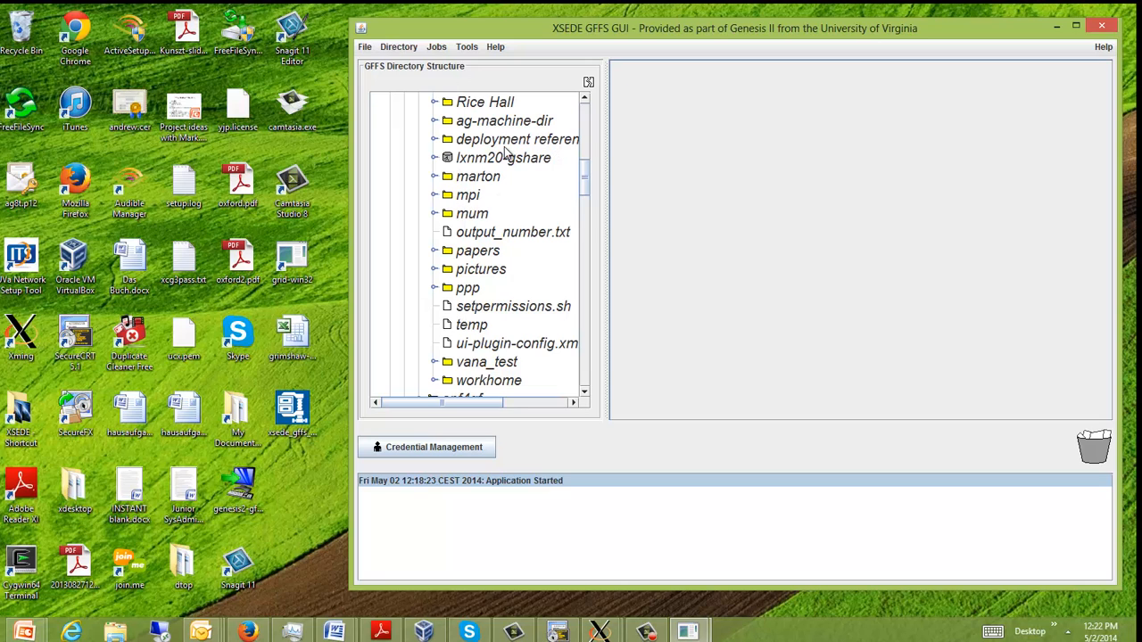
left_click(468, 195)
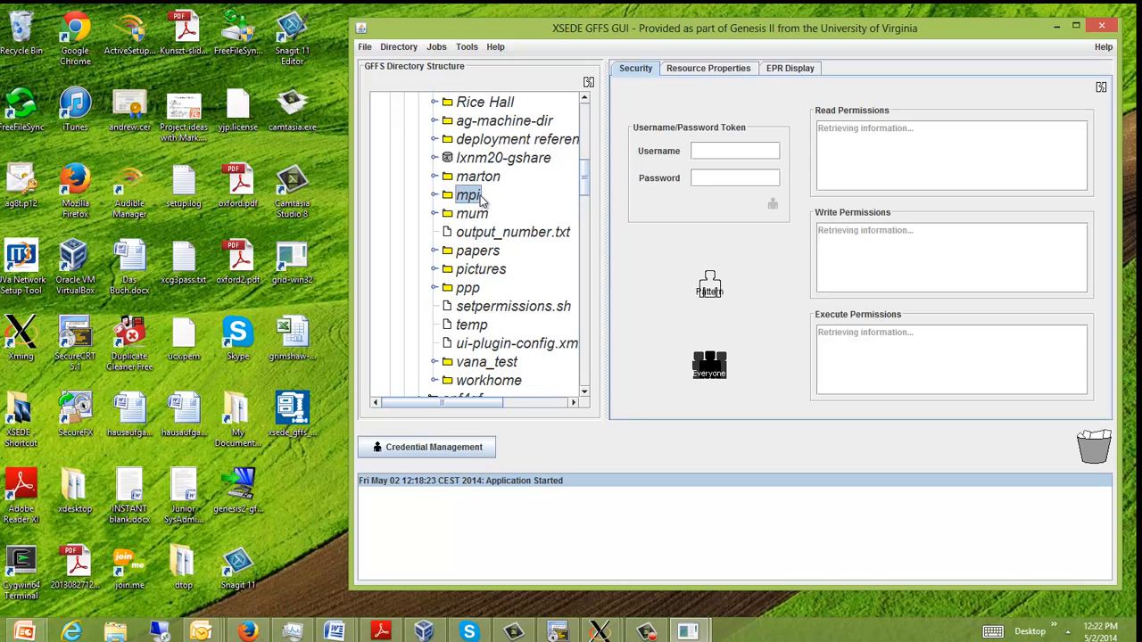
scroll(479, 200, "up", 1)
scroll(482, 201, "up", 3)
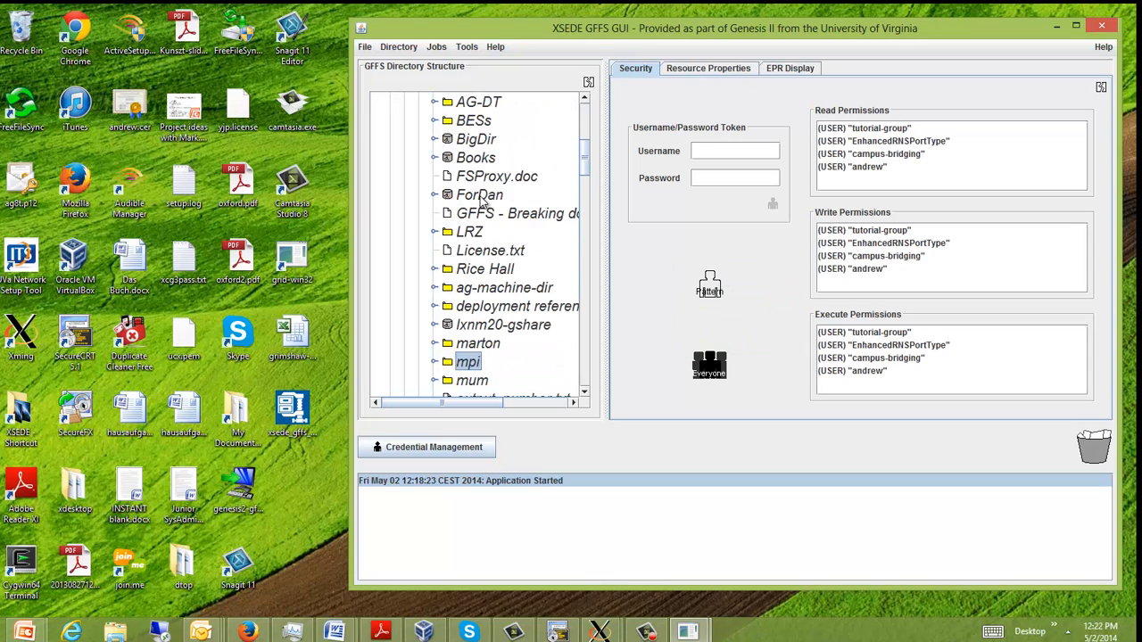
left_click(465, 124)
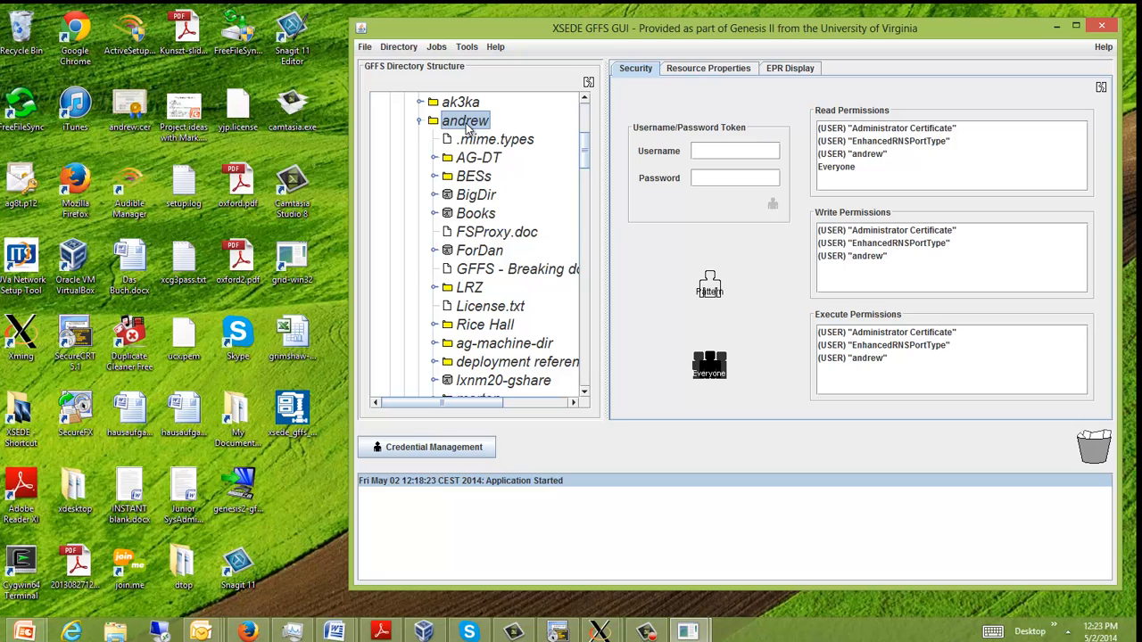
Display the EPR of the BigDir directory and highlight the host and port part of its Address entry.
left_click(480, 198)
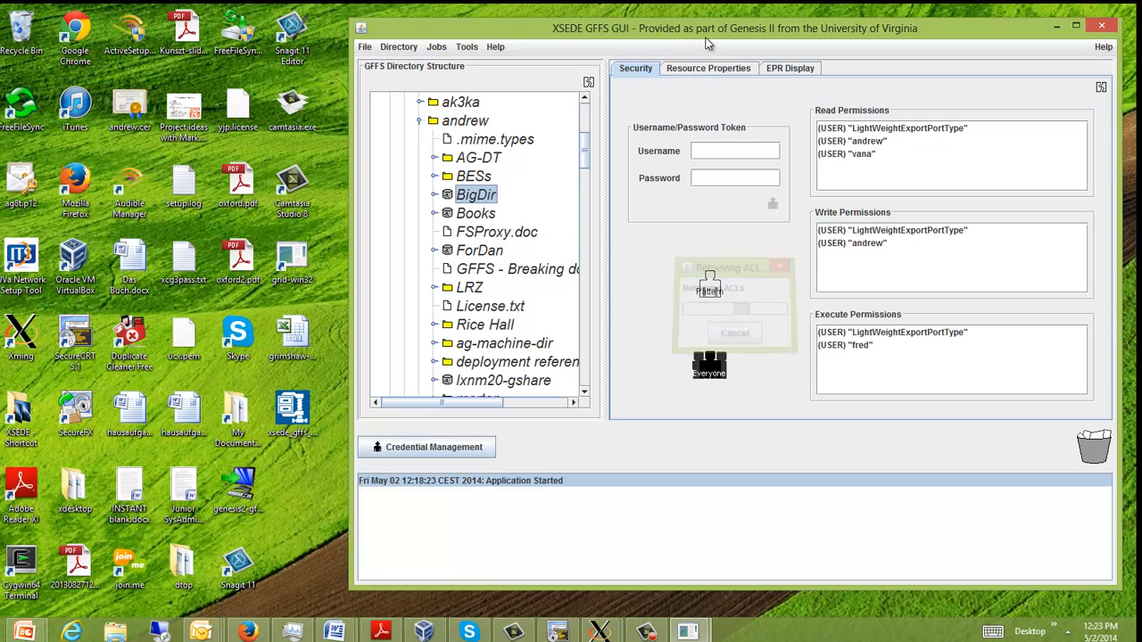
left_click_drag(729, 31, 675, 17)
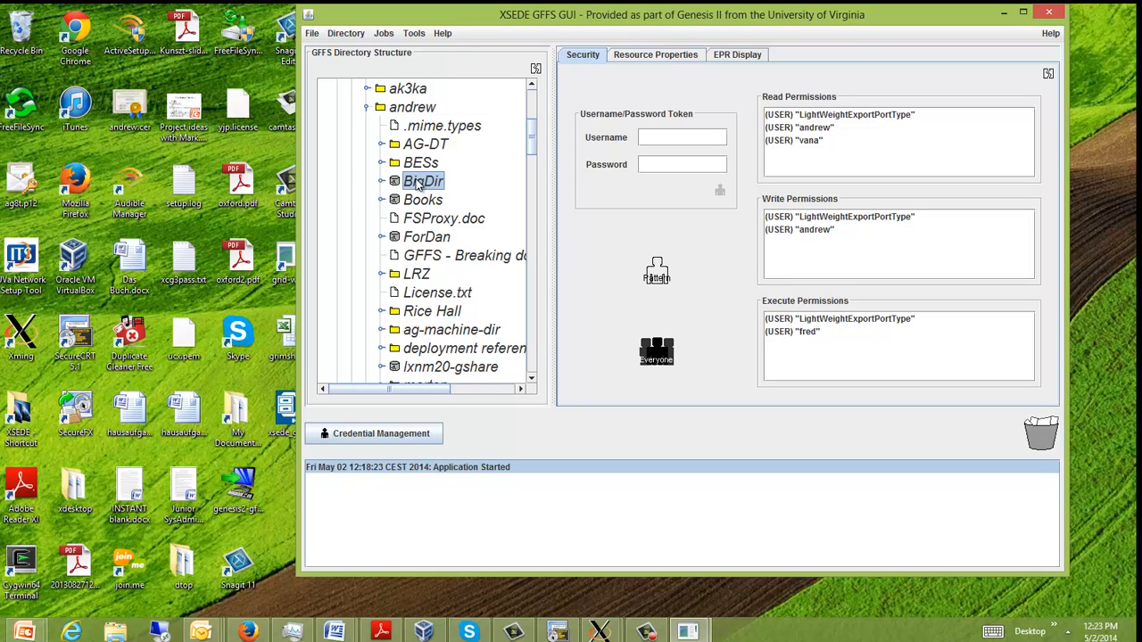
left_click(737, 54)
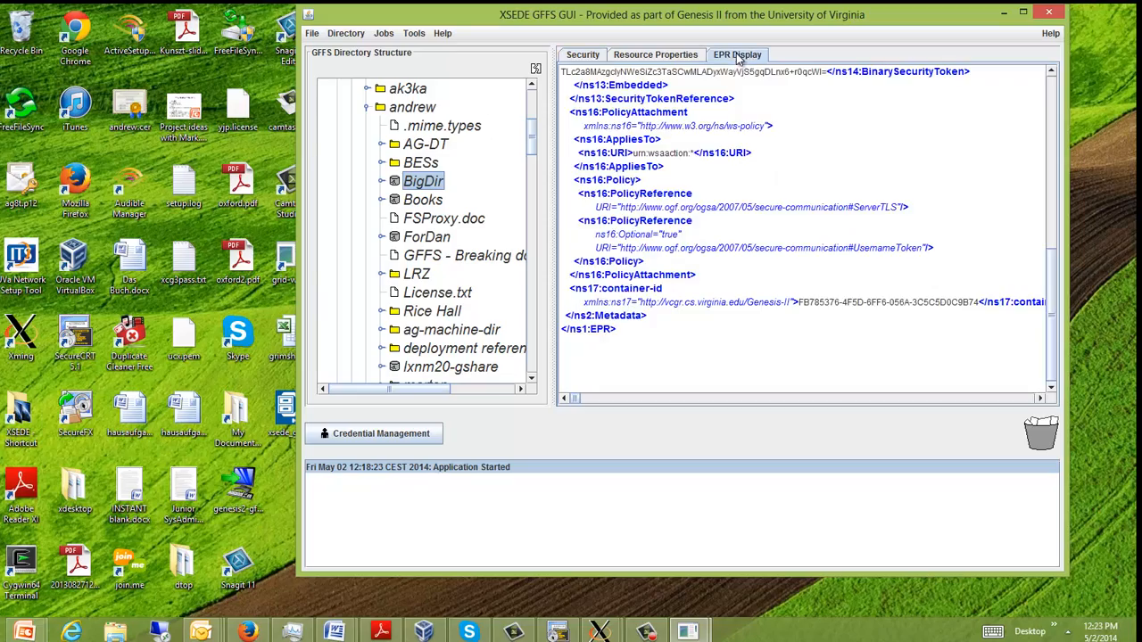
scroll(750, 156, "up", 5)
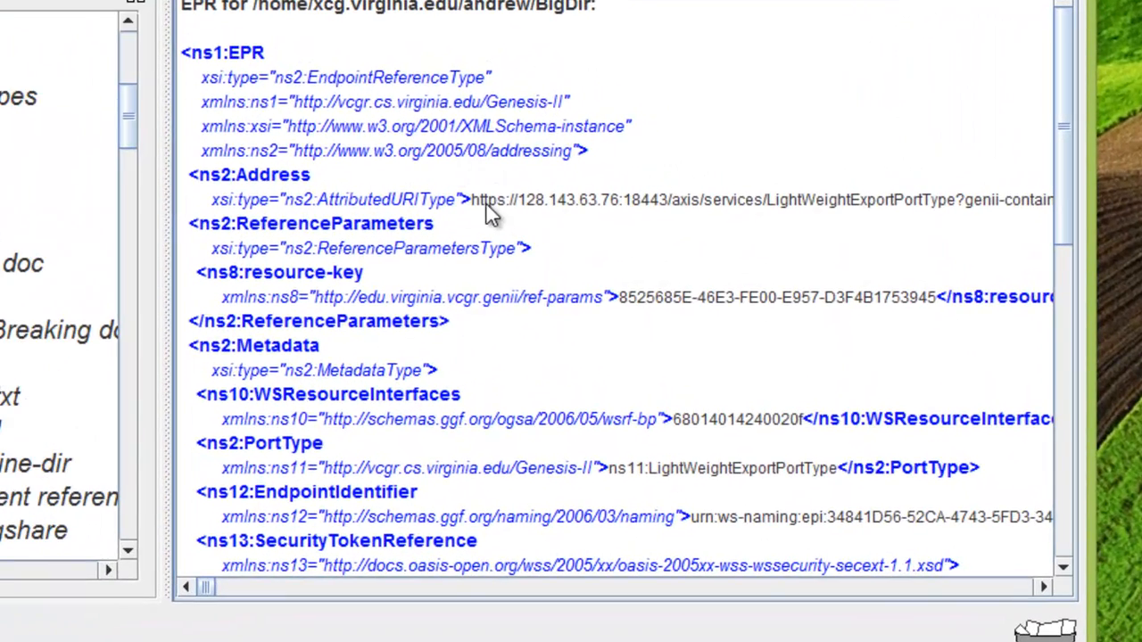
left_click_drag(471, 199, 674, 201)
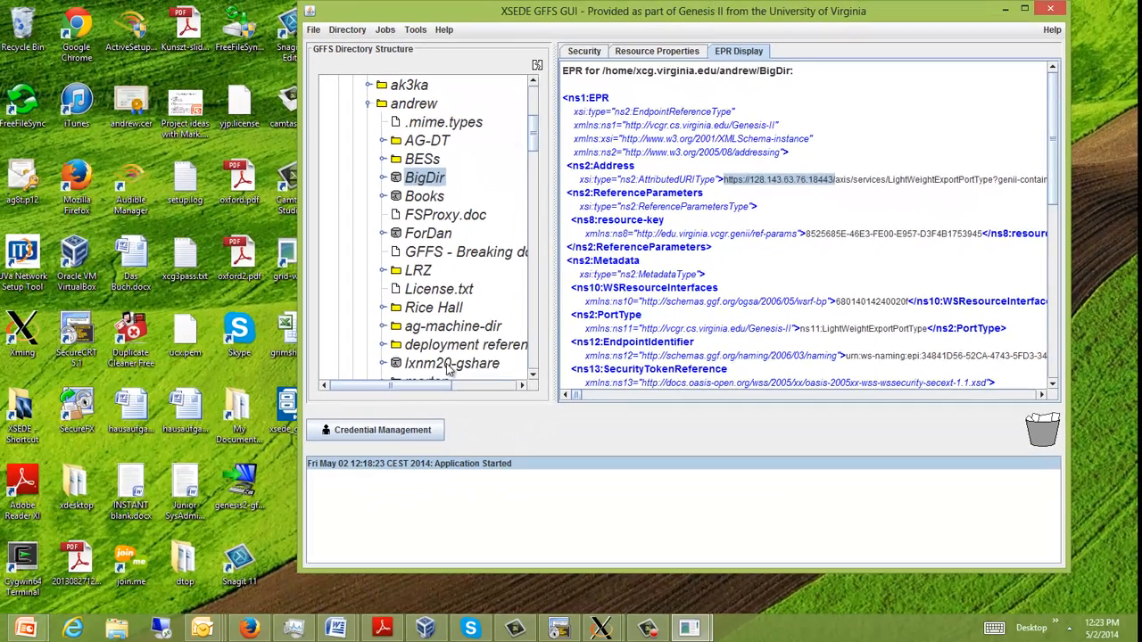
Display the EPR of the lxnm20-gshare directory and examine its Address entry and metadata.
left_click(9, 530)
scroll(452, 355, "down", 2)
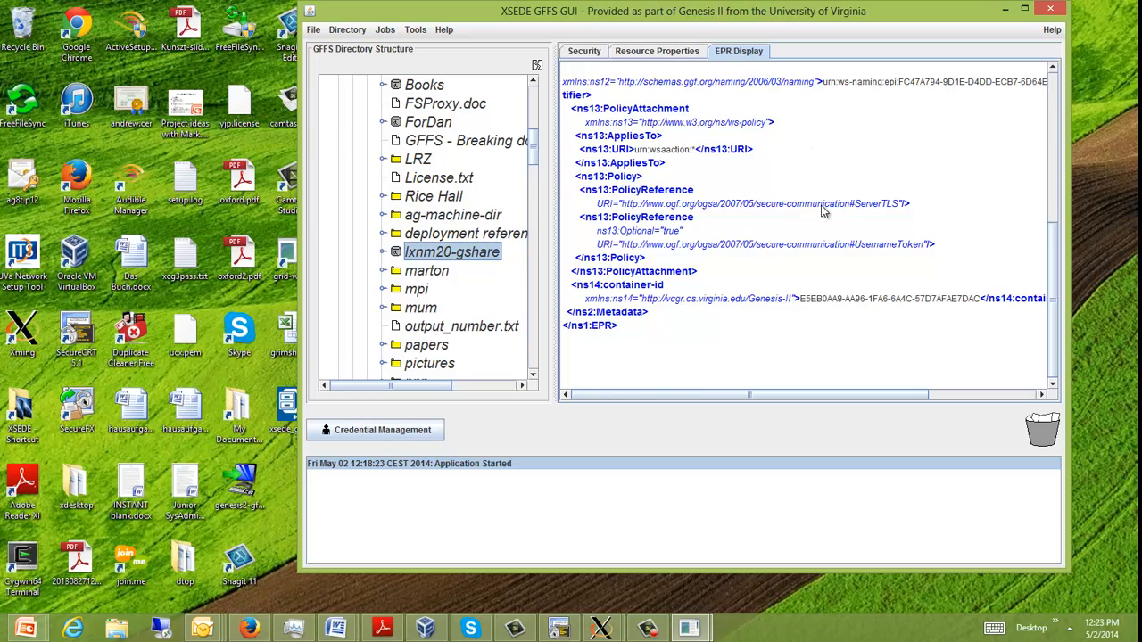
scroll(821, 212, "up", 5)
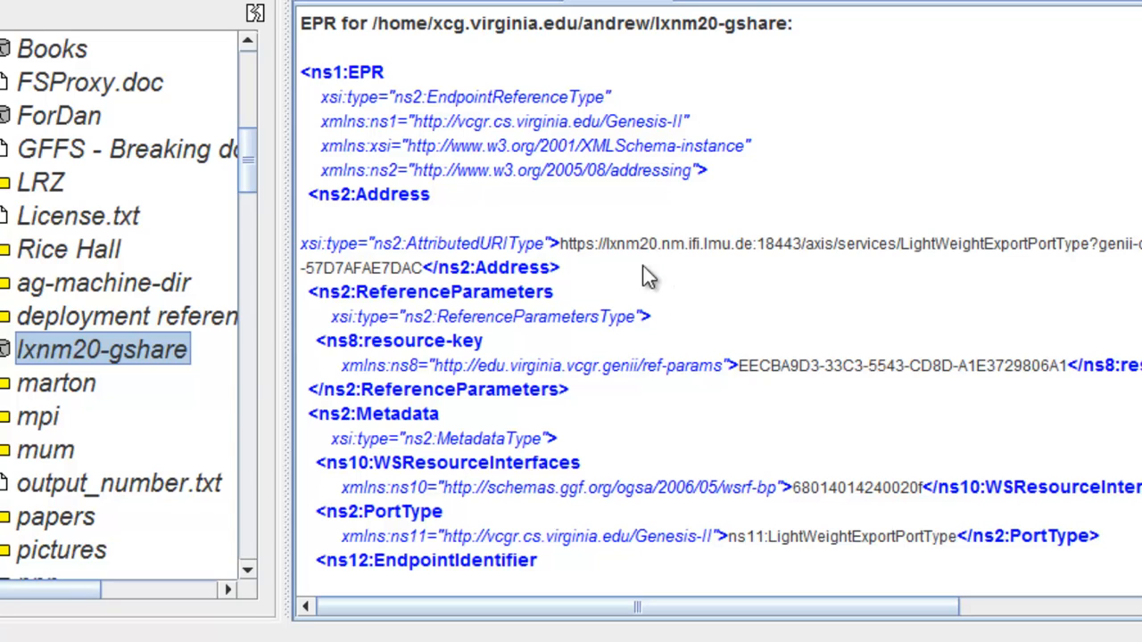
scroll(772, 417, "down", 5)
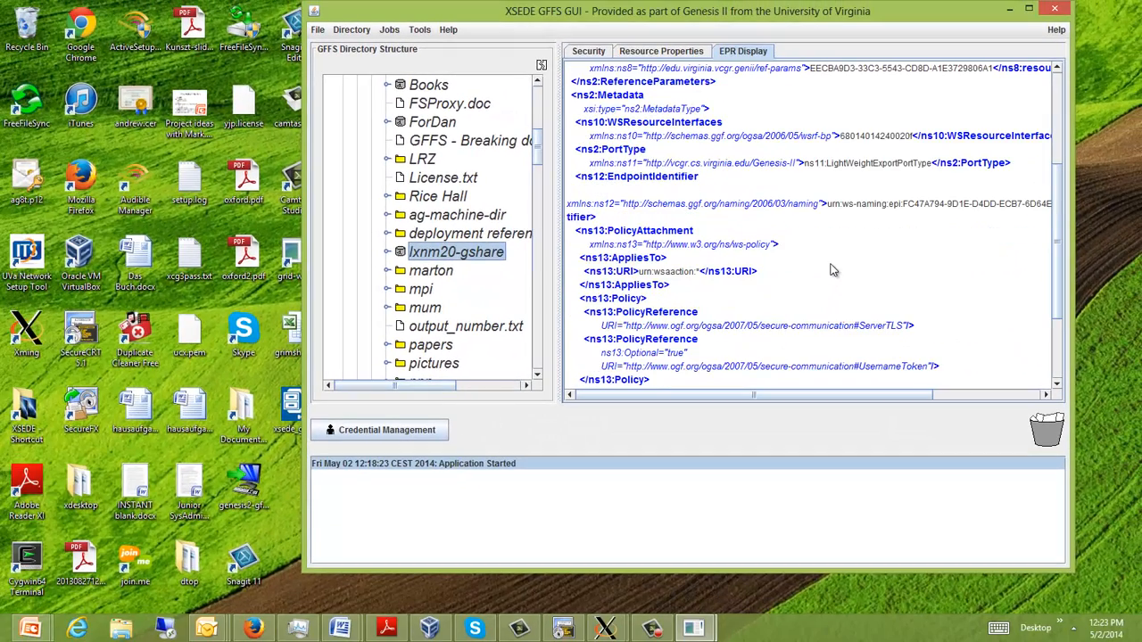
scroll(773, 184, "up", 5)
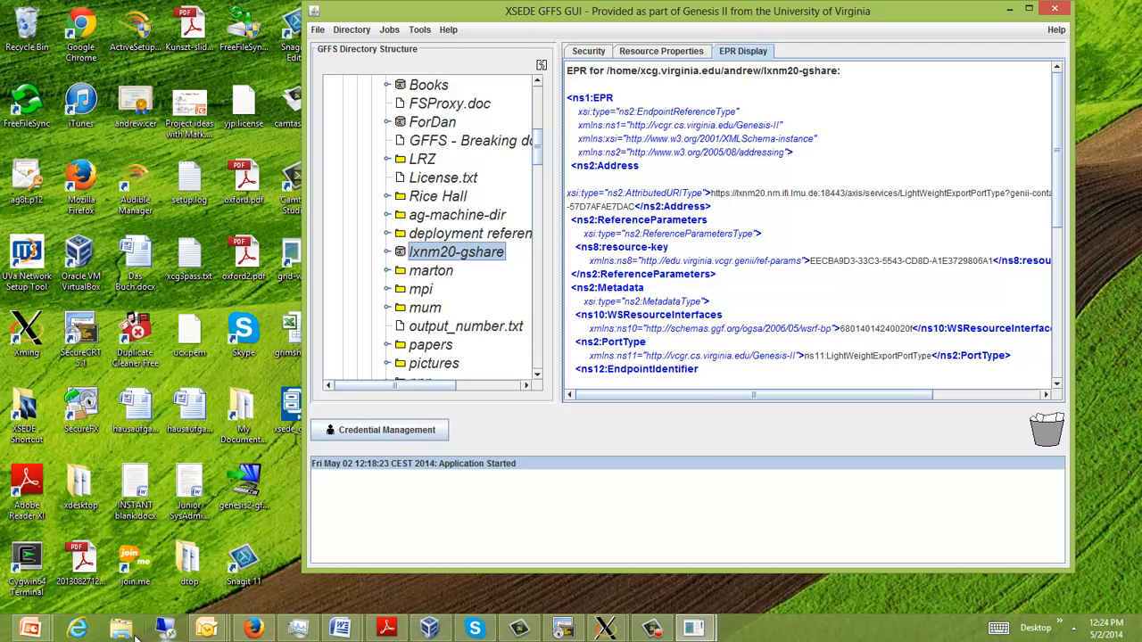
Switch to the PowerPoint presentation 2014 - Copy Files.pptx and go to slide 5 with the GFFS data path diagram.
left_click(34, 629)
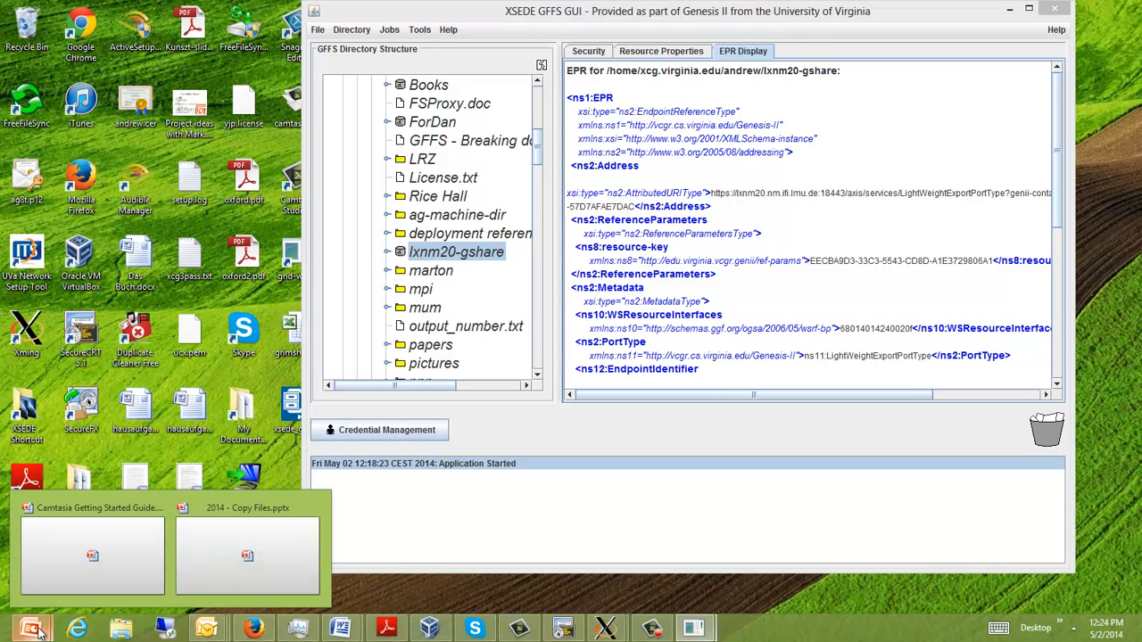
left_click(178, 571)
scroll(247, 434, "down", 2)
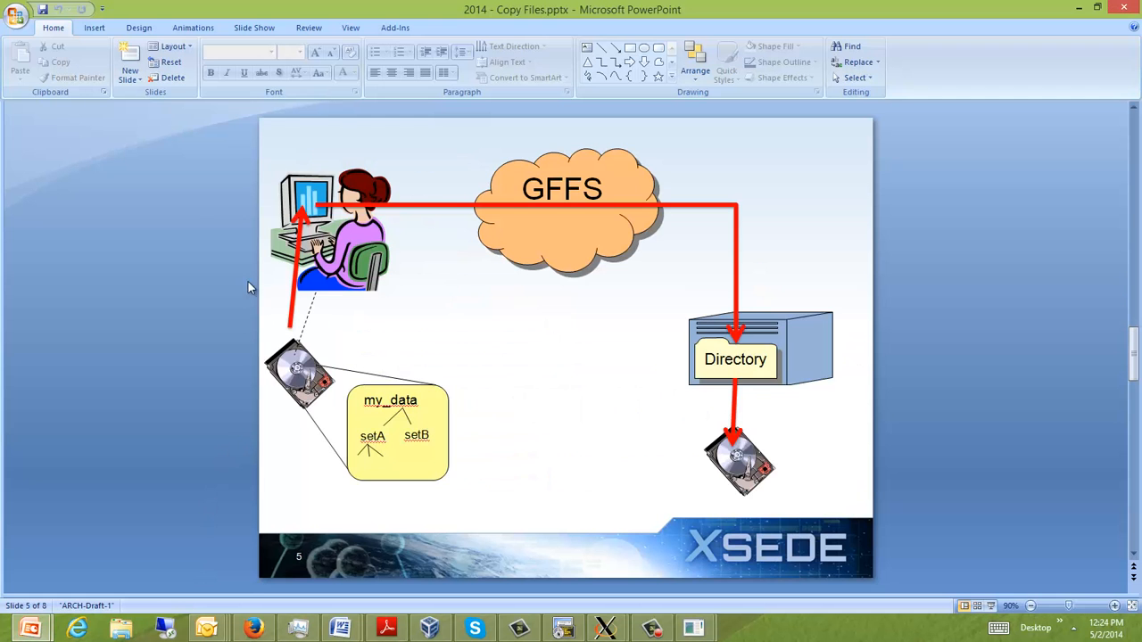